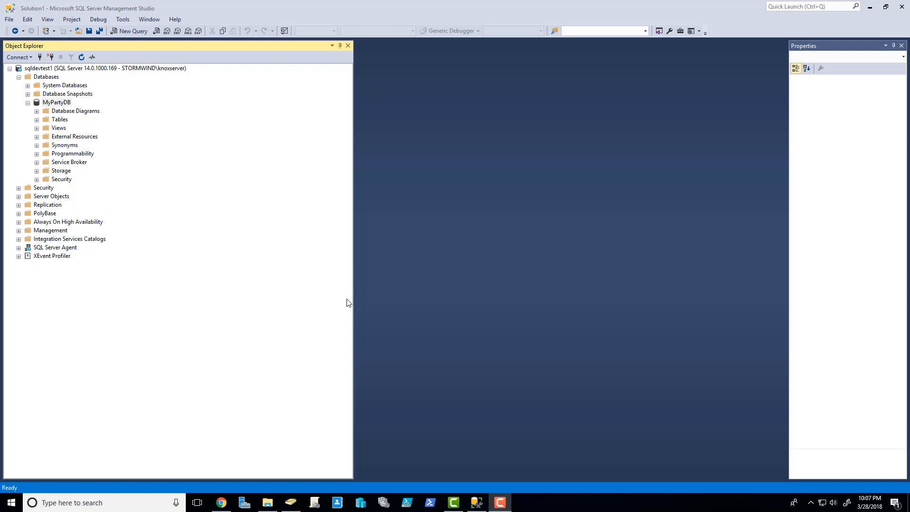
Step: Expand Databases > MyPartyDB on the sqldevtest1 server in Object Explorer
click(268, 502)
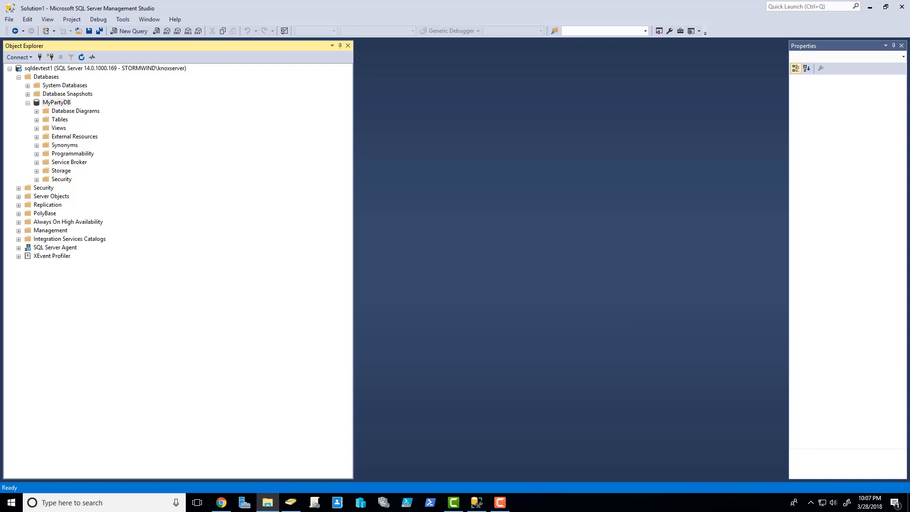
Step: Connect to the SQLDEVTEST virtual machine from Hyper-V Manager and sign in with the account password
click(360, 502)
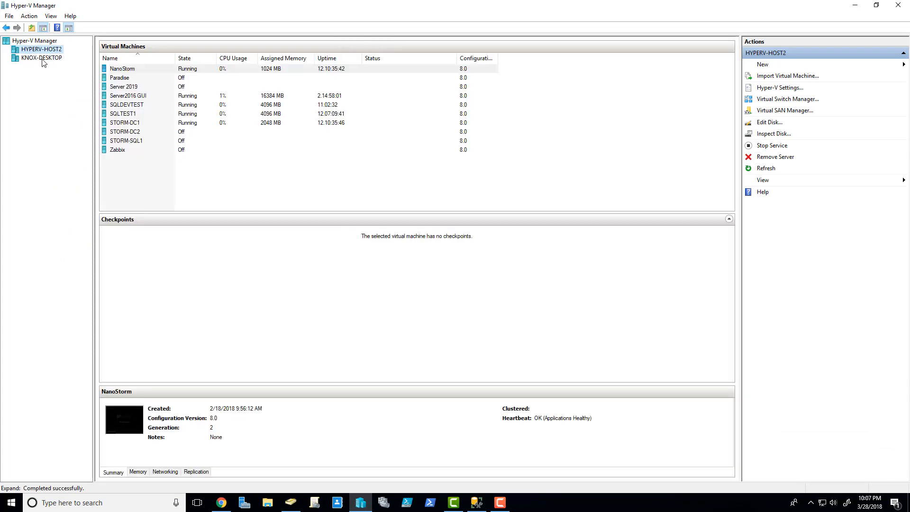
right_click(139, 105)
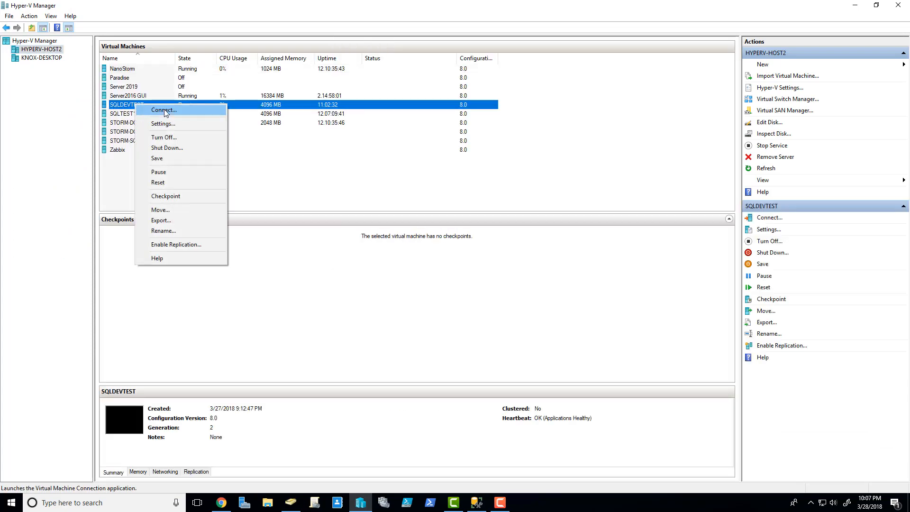
click(161, 110)
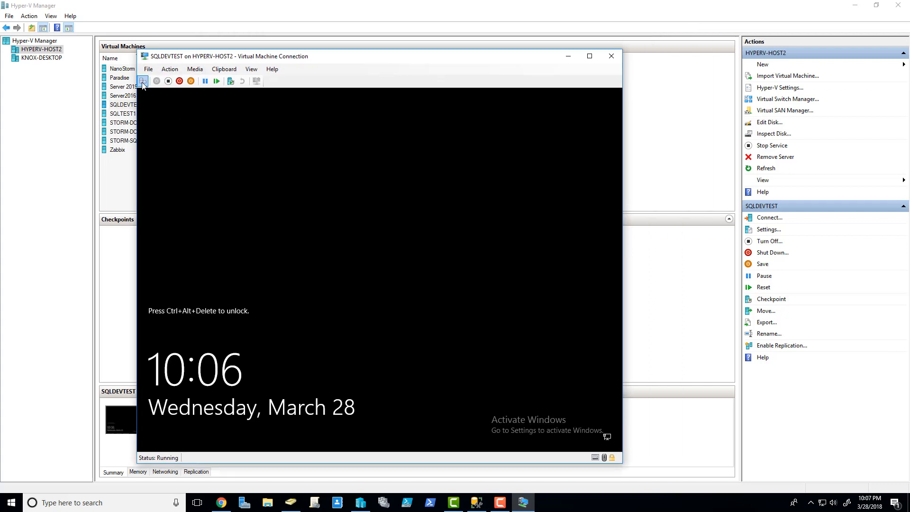
click(143, 81)
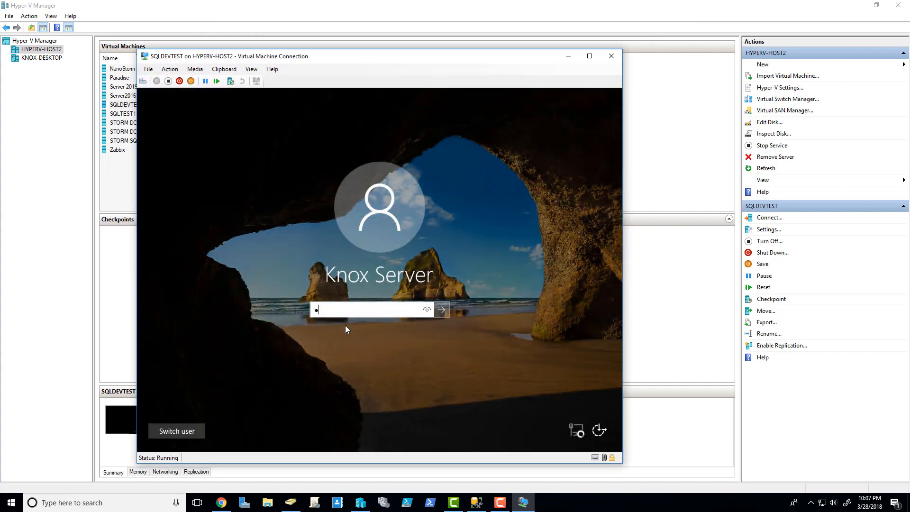
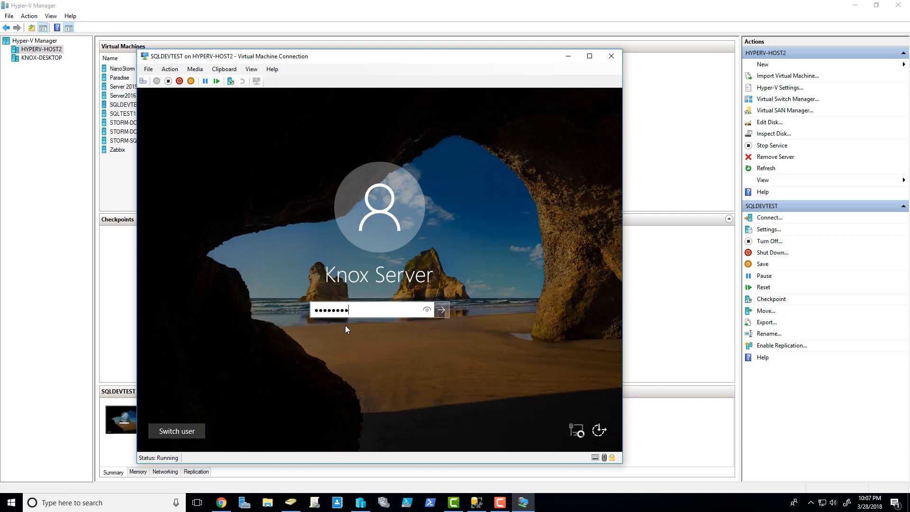
key(Return)
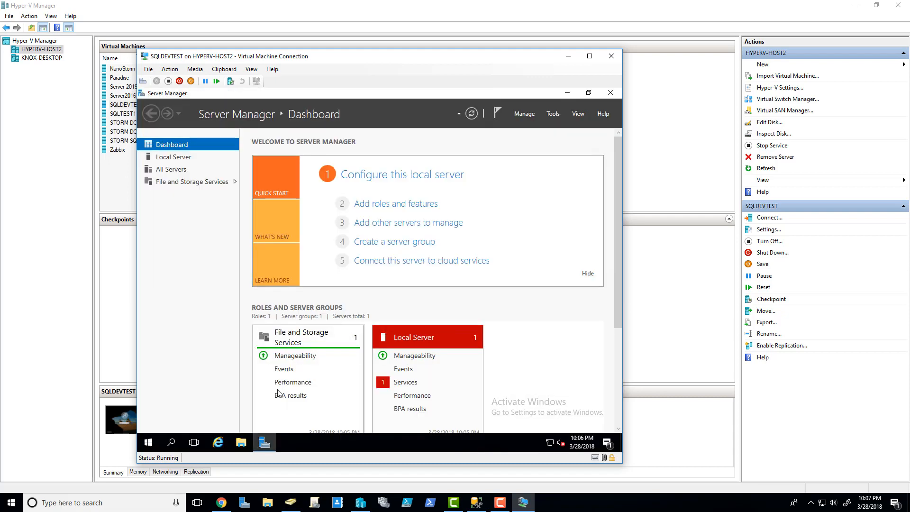
Step: In the VM's File Explorer, browse sqldata (E:)\Data and select the MyPartyDB_log file
click(241, 443)
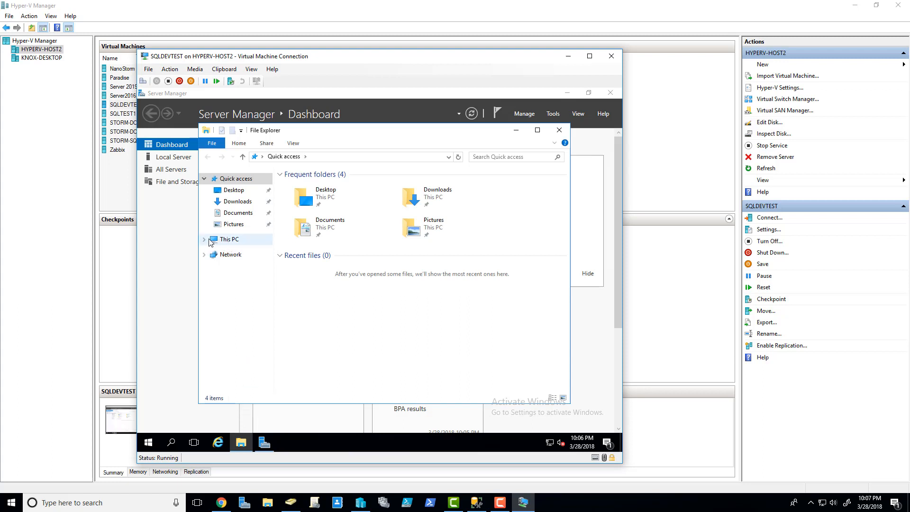
click(204, 240)
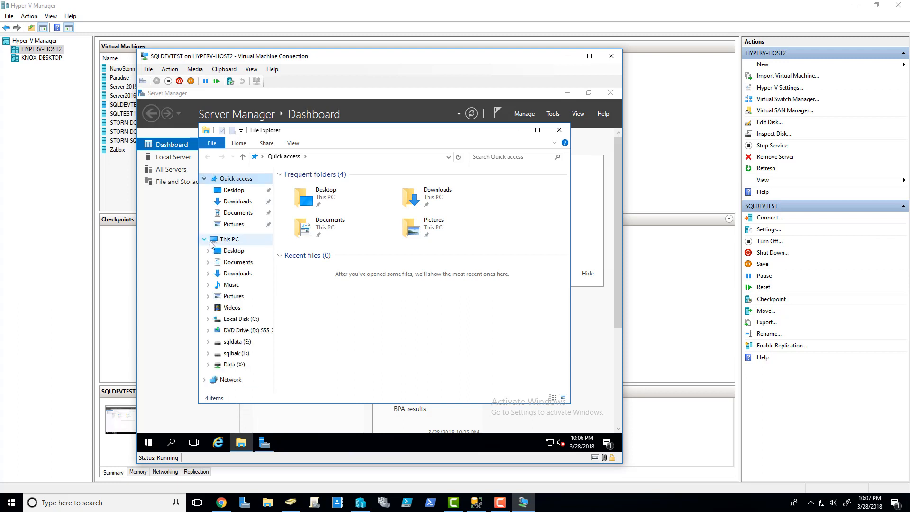
click(238, 342)
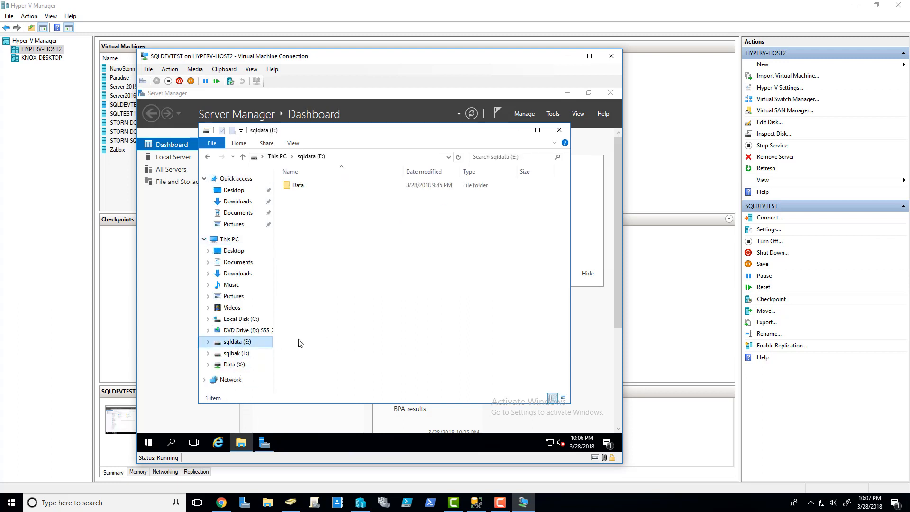
double_click(299, 186)
click(318, 195)
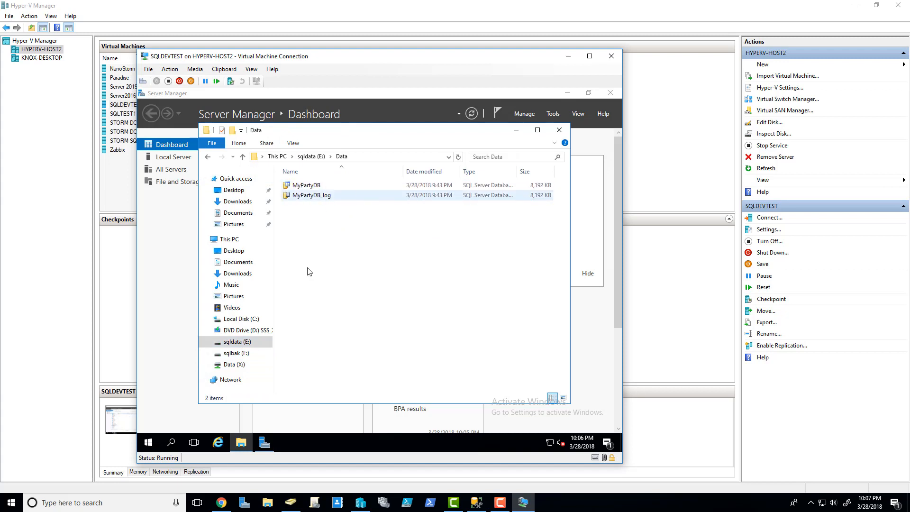
Step: Compare the sqlbak (F:) Backups folder with sqldata (E:)\Data, then minimize the VM window
click(233, 353)
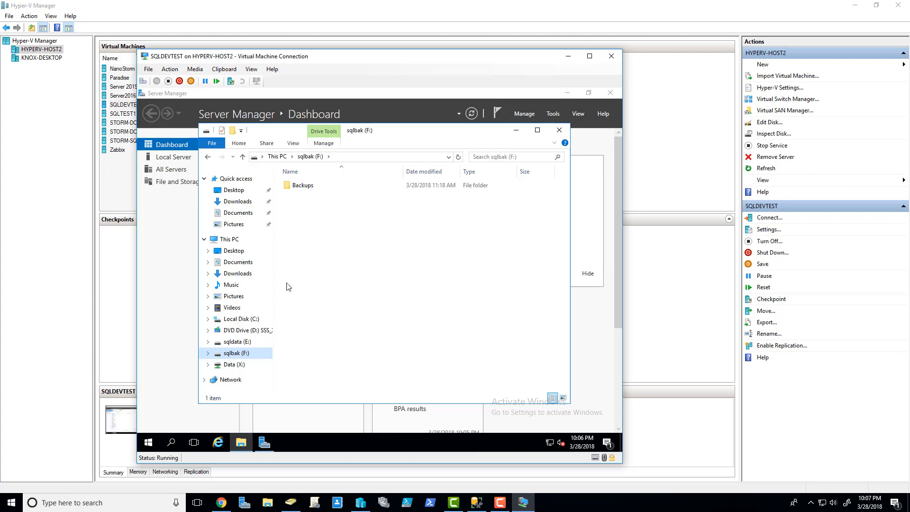
click(233, 364)
click(238, 344)
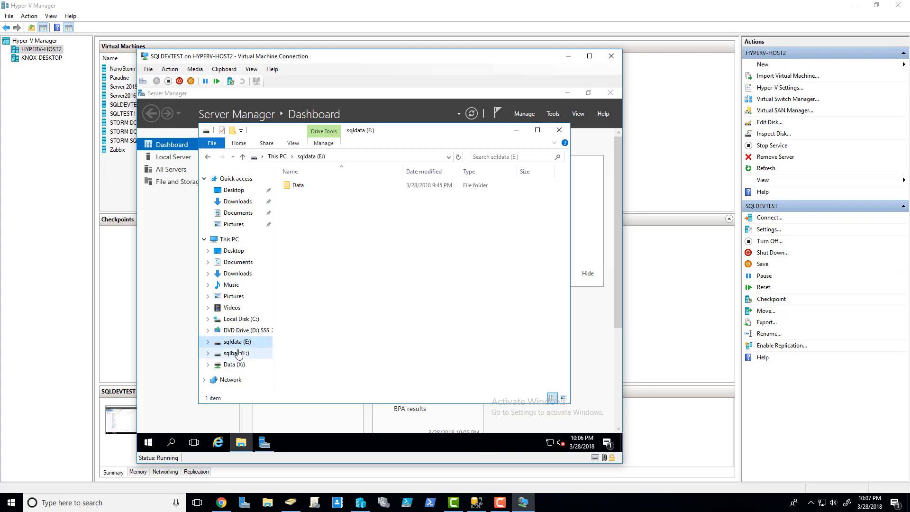
click(237, 353)
click(238, 344)
click(238, 354)
click(238, 345)
click(246, 355)
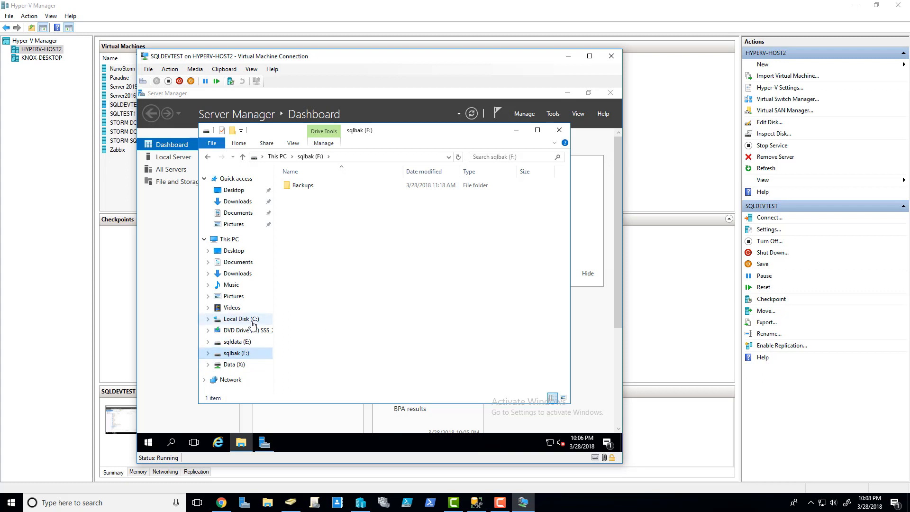
click(234, 342)
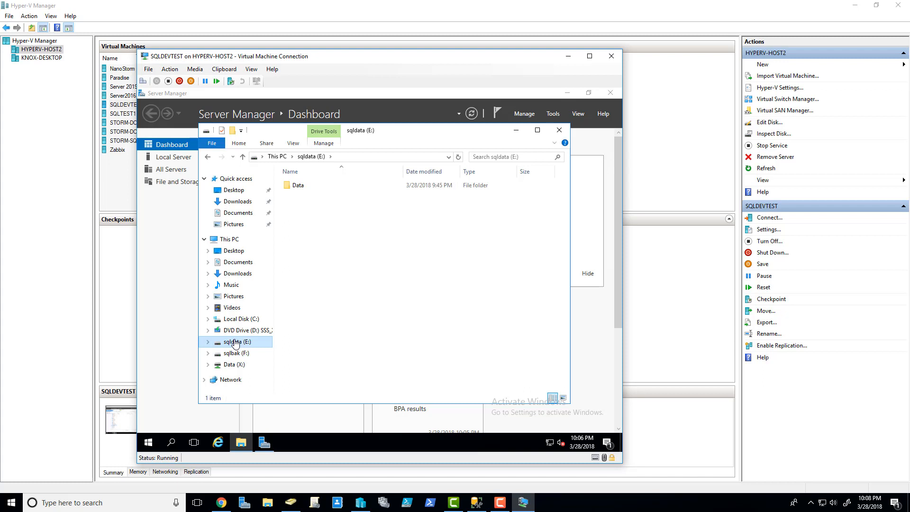
click(569, 56)
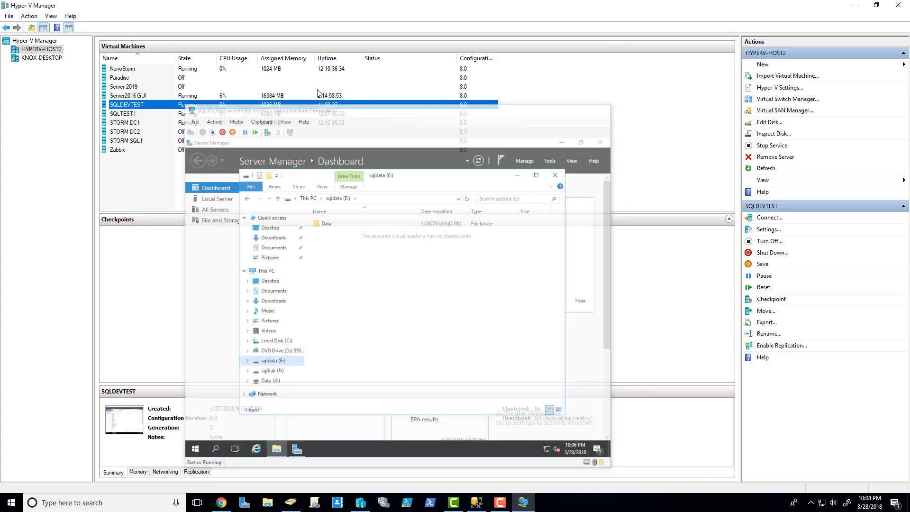
Step: Inspect the SQLDATA.vhdx and SQLBAK.vhdx SCSI hard drives in the SQLDEVTEST settings
right_click(127, 105)
click(145, 123)
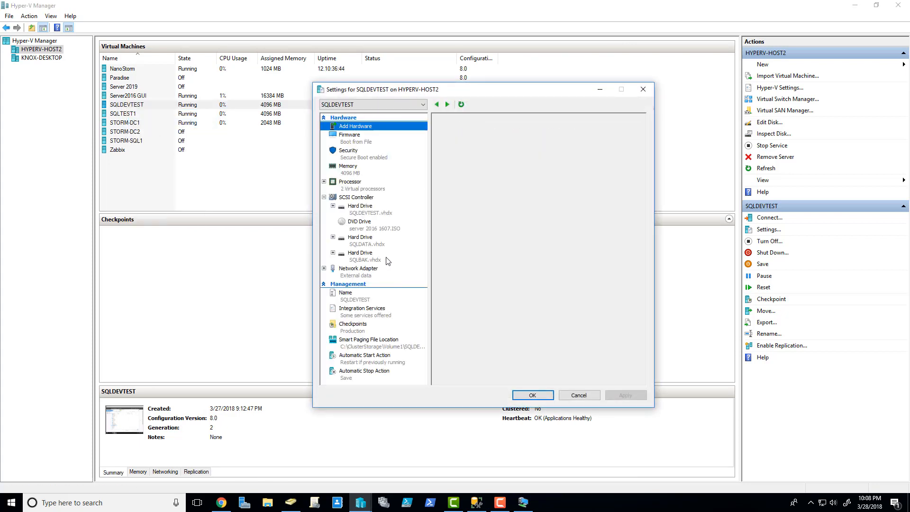
click(388, 260)
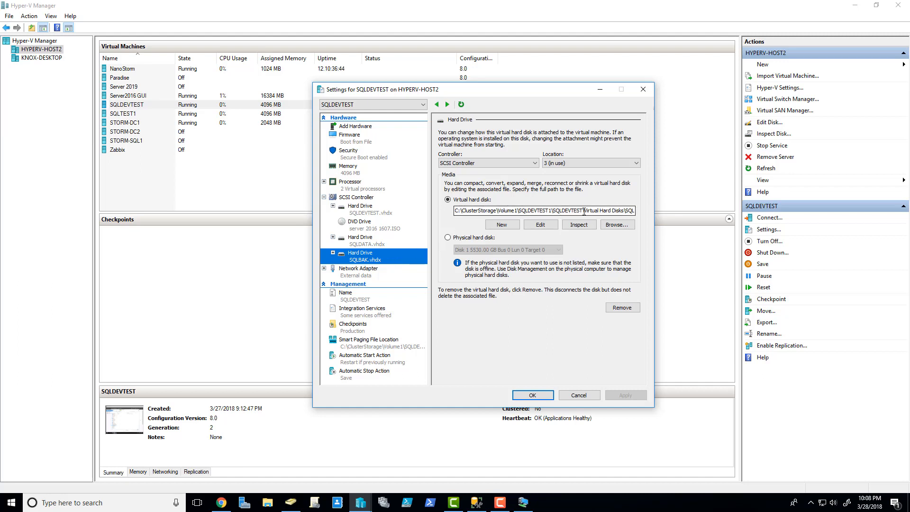
click(376, 239)
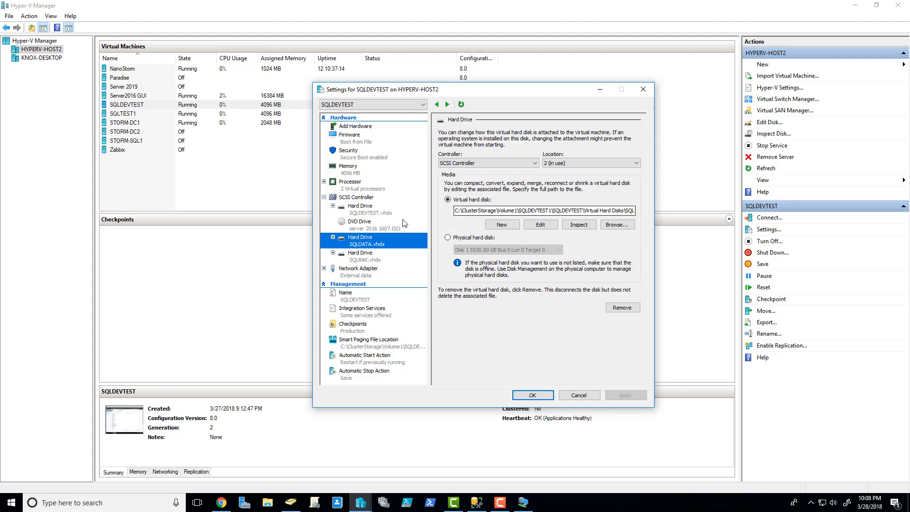
click(362, 256)
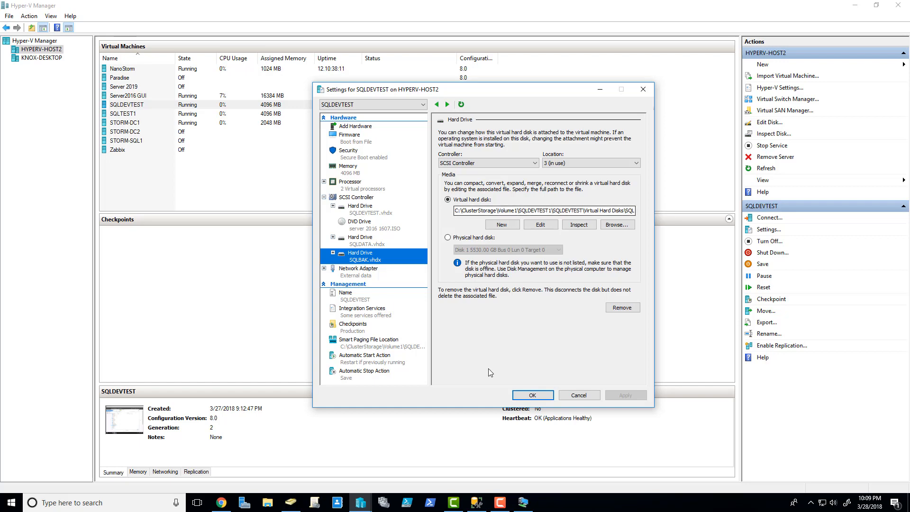
click(524, 506)
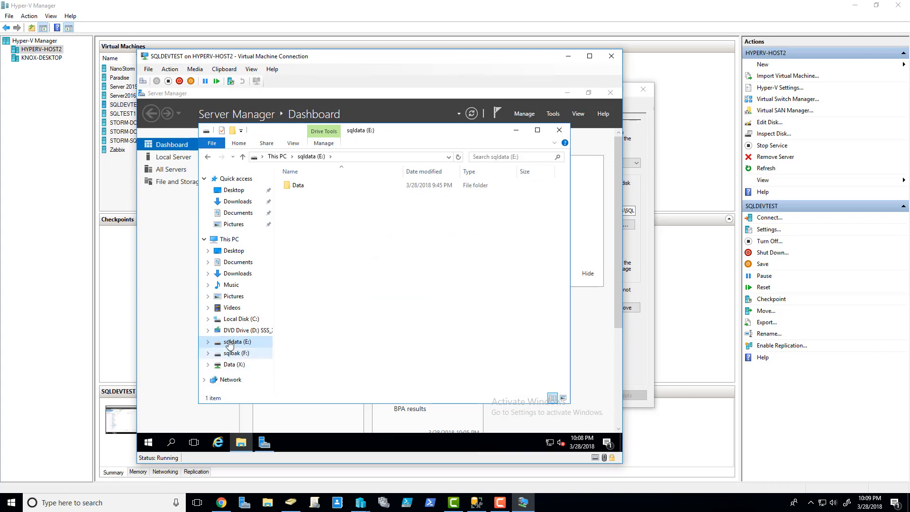
Step: View the sqlbak (F:) drive and its Backups folder in the VM's File Explorer
click(233, 356)
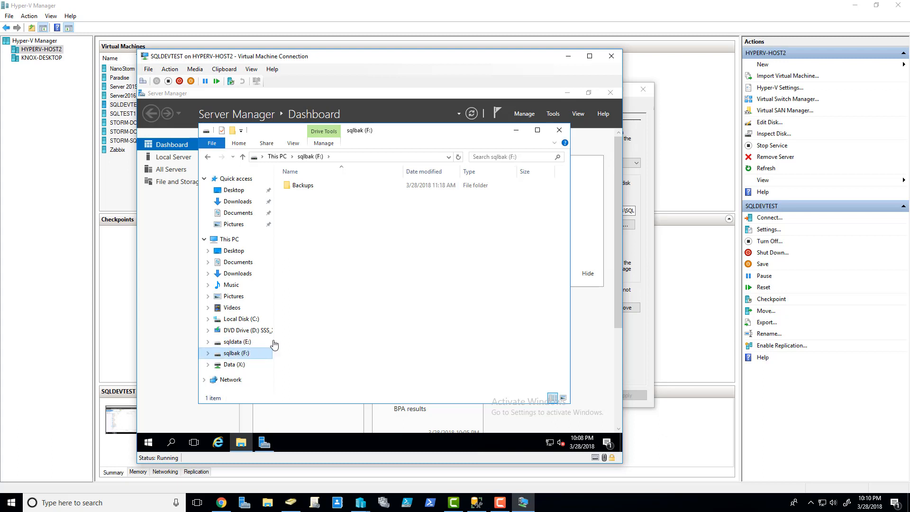
click(477, 503)
Step: In MyPartyDB's Database Properties Options page, change the recovery model from Full to Simple
right_click(67, 105)
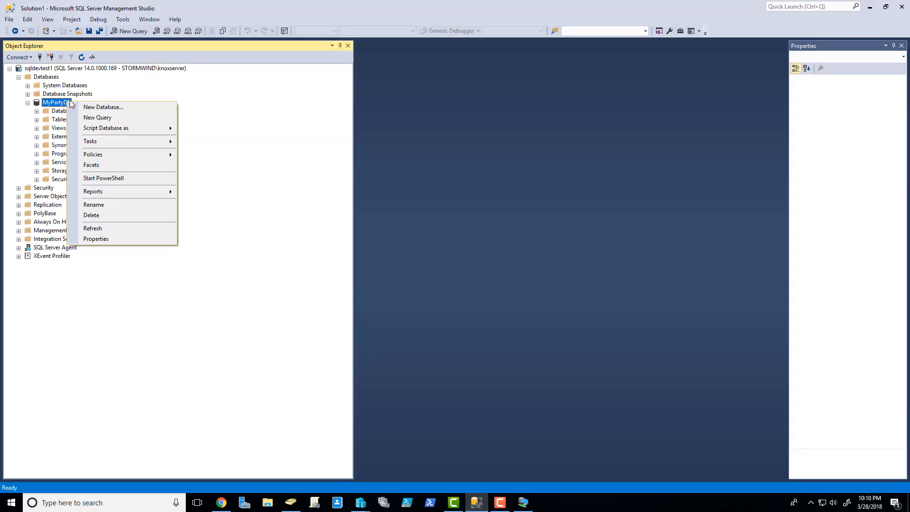
click(111, 239)
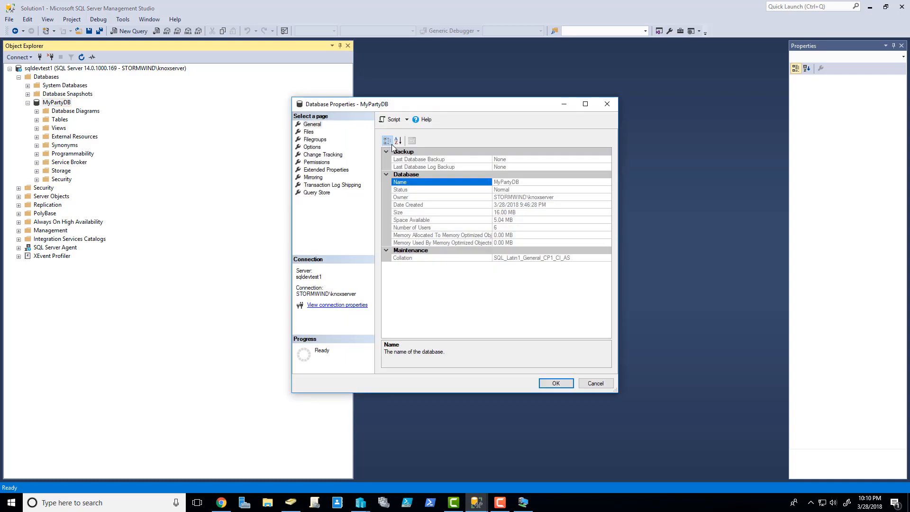
click(311, 148)
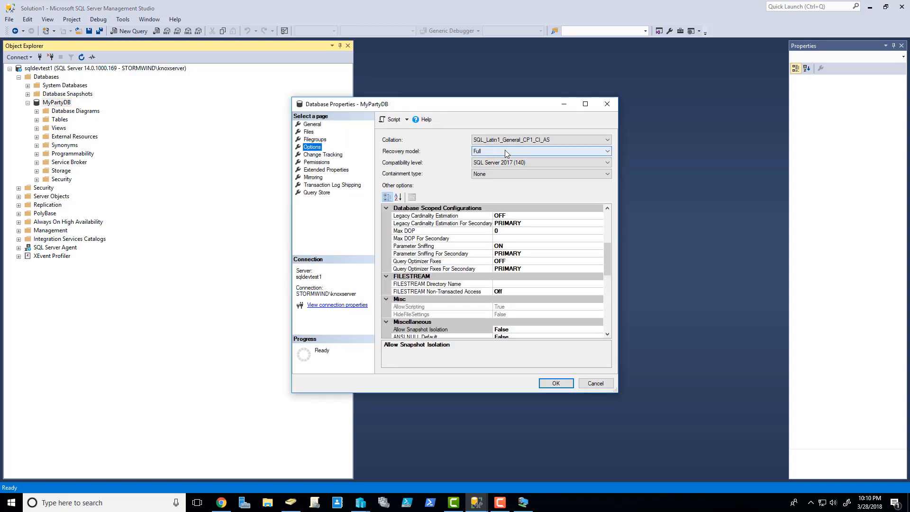
click(590, 151)
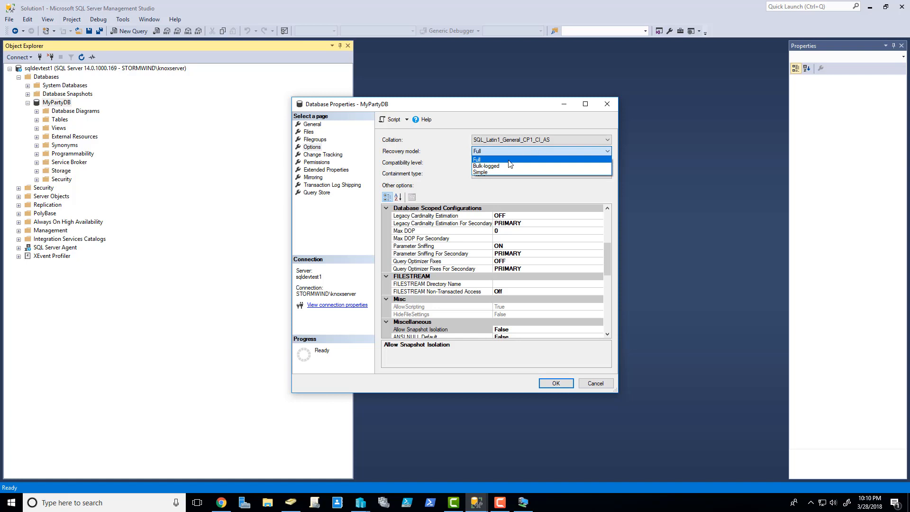
click(481, 172)
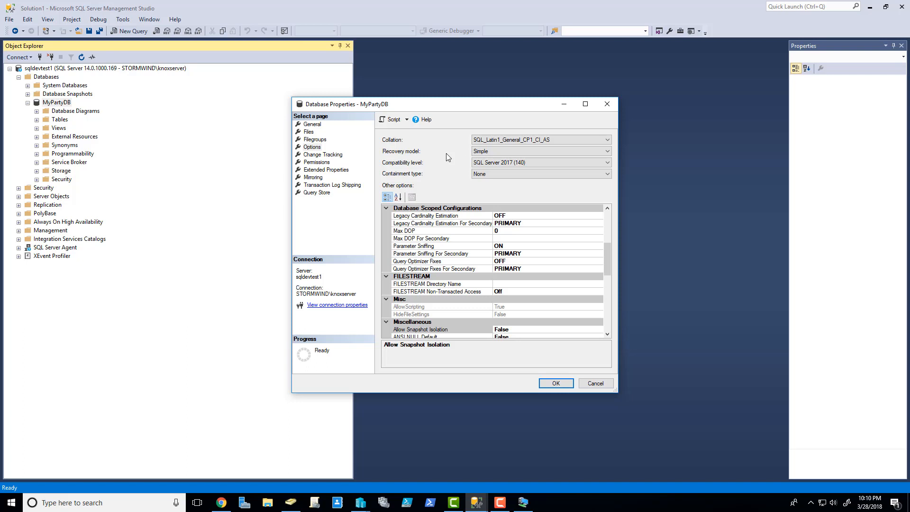
click(514, 153)
click(588, 384)
right_click(57, 102)
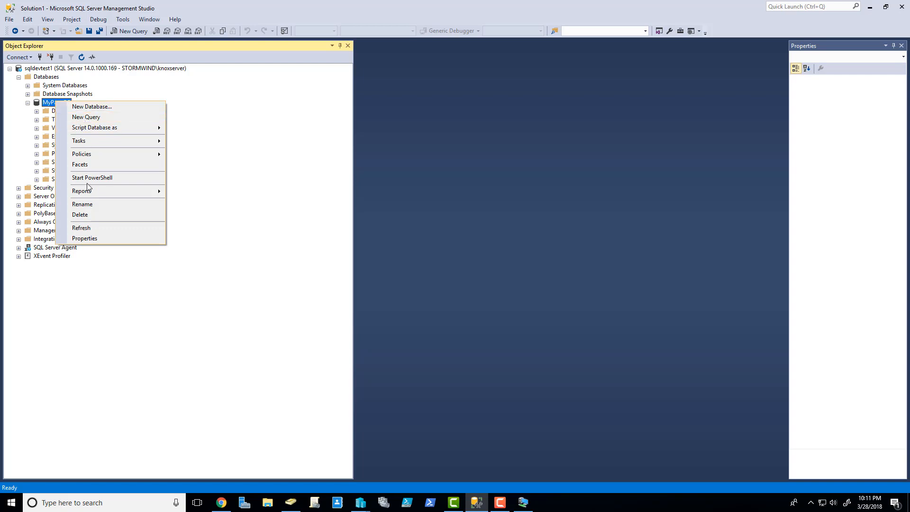
mouse_move(93, 141)
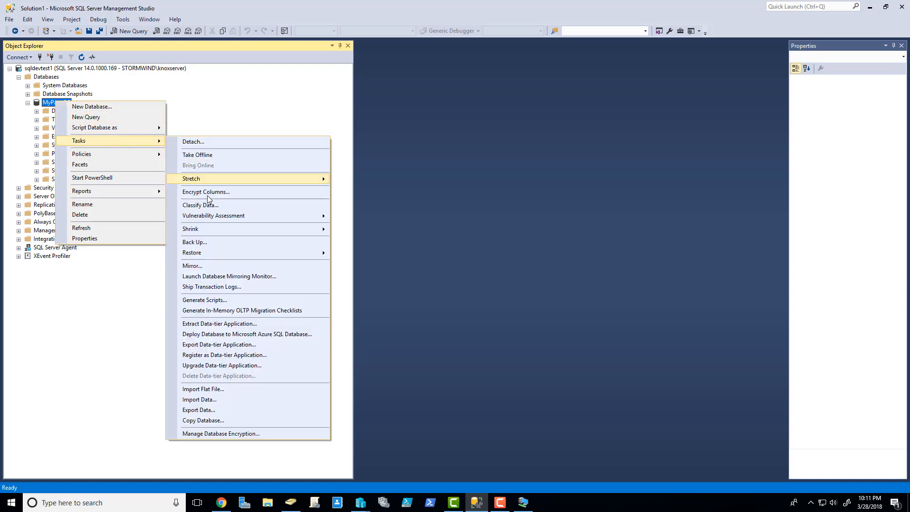
mouse_move(218, 255)
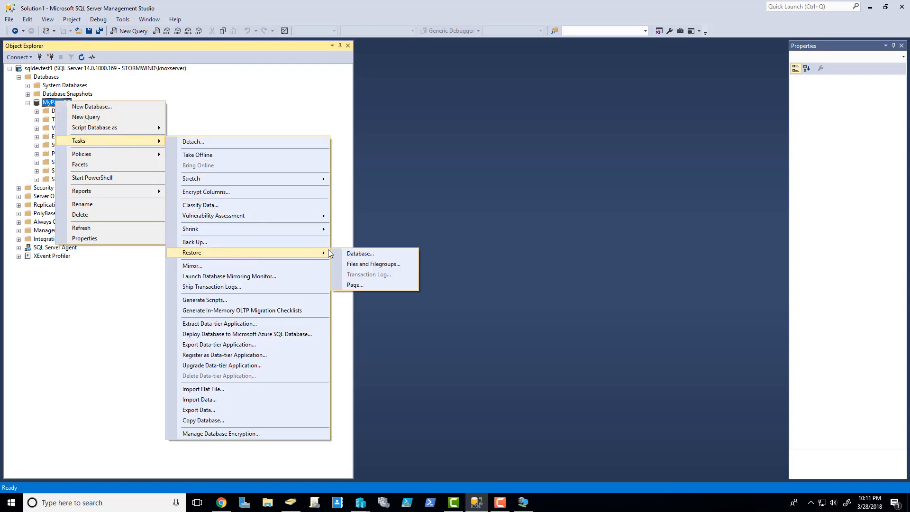
click(361, 254)
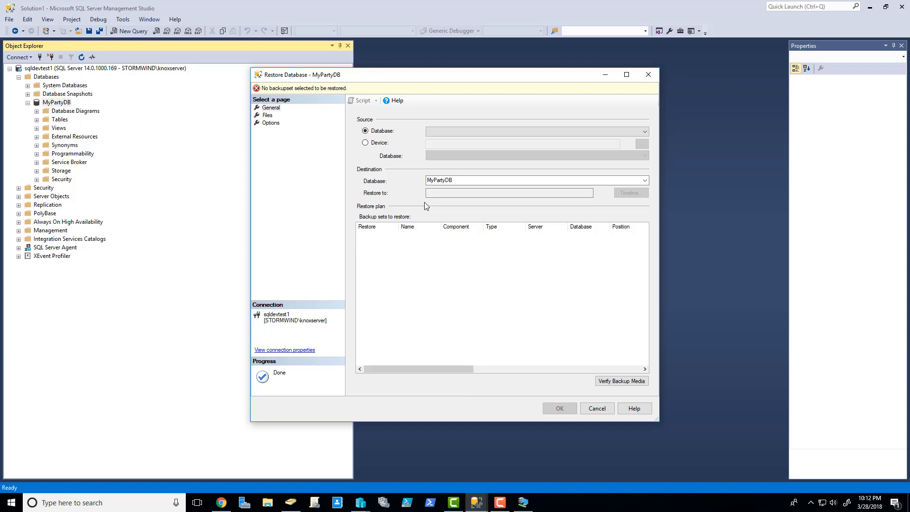
click(598, 409)
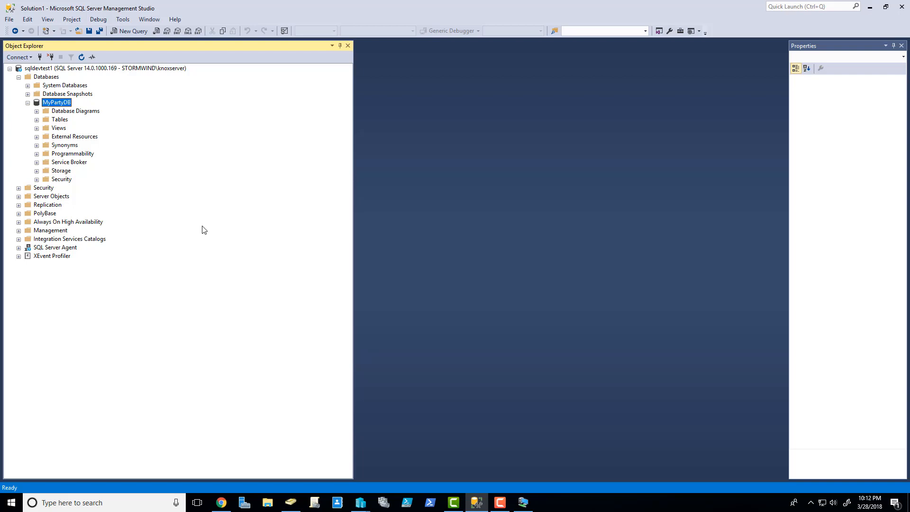
Step: Reopen MyPartyDB's properties on the Options page to check the Full recovery model
right_click(57, 104)
click(90, 236)
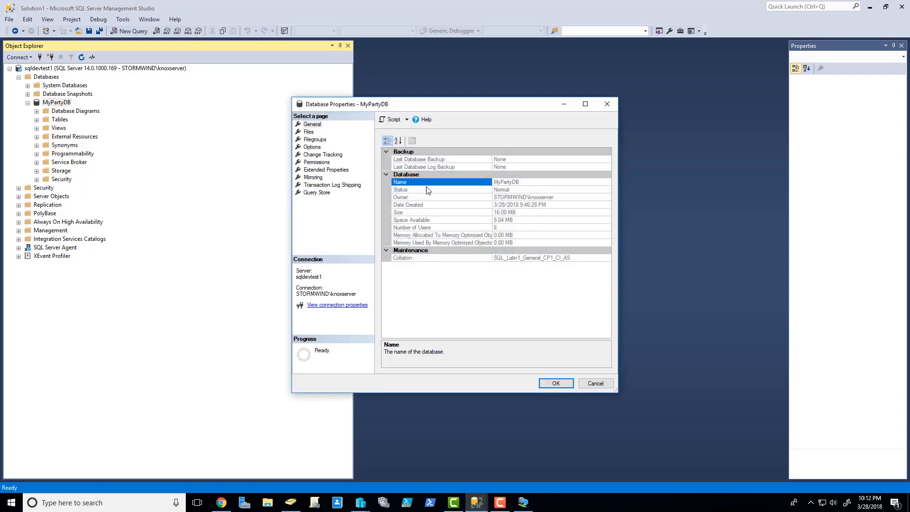
click(312, 147)
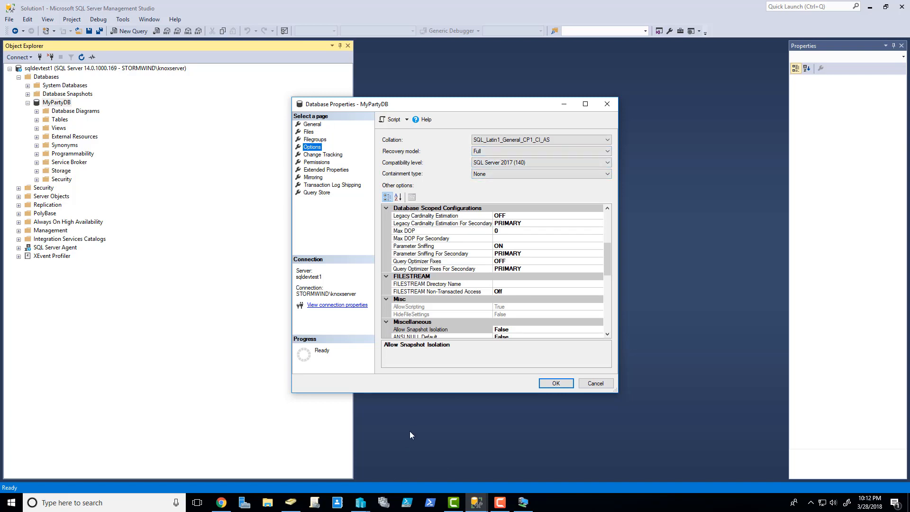
click(524, 503)
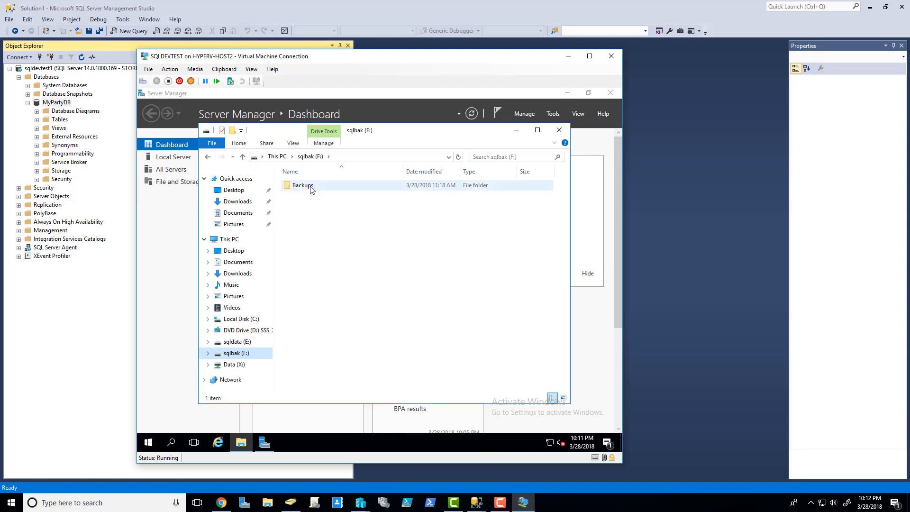
Step: Check the MyPartyDB and MyPartyDB_log files in E:\Data, then close the VM and properties dialog
click(237, 342)
double_click(301, 185)
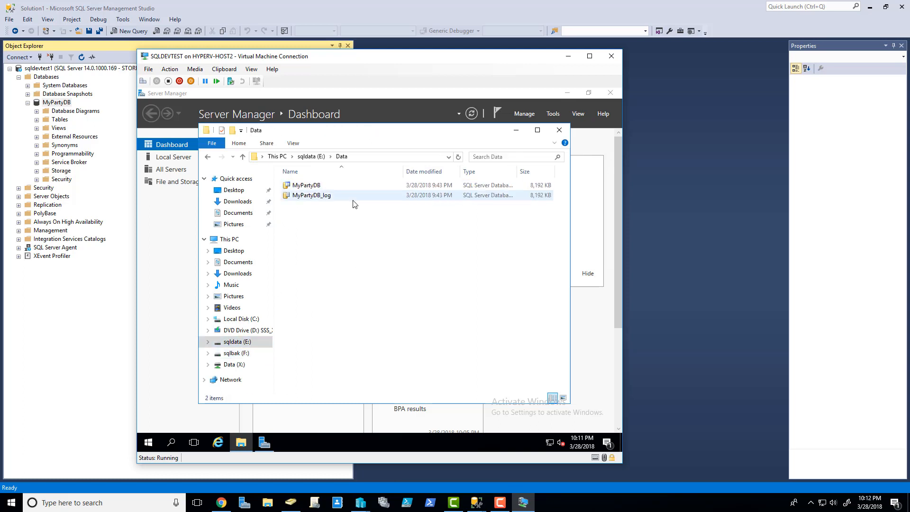
click(538, 186)
click(536, 201)
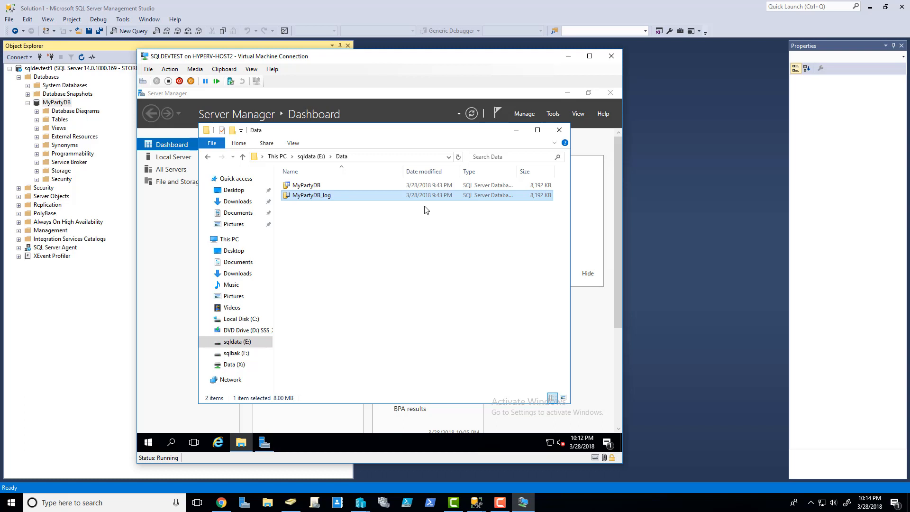
click(612, 57)
click(616, 99)
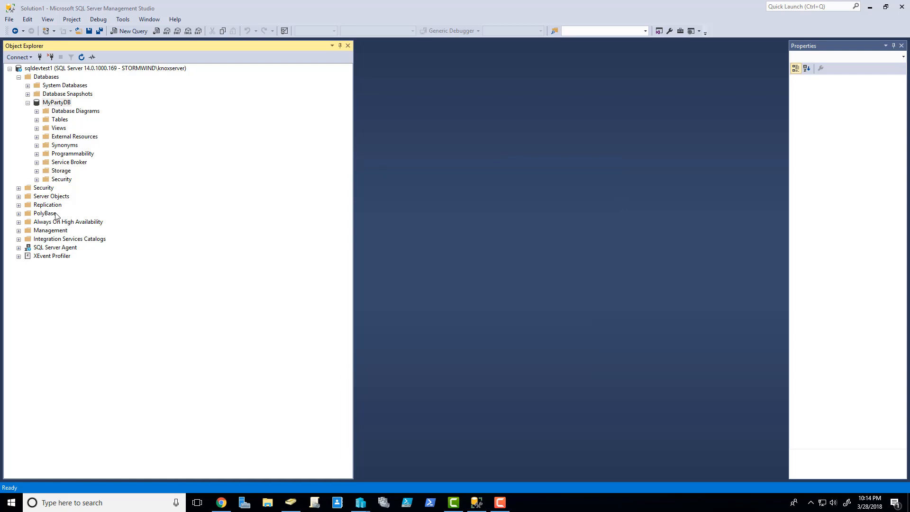
Step: Expand Management > Maintenance Plans on sqldevtest1 to confirm no plans exist yet
click(50, 68)
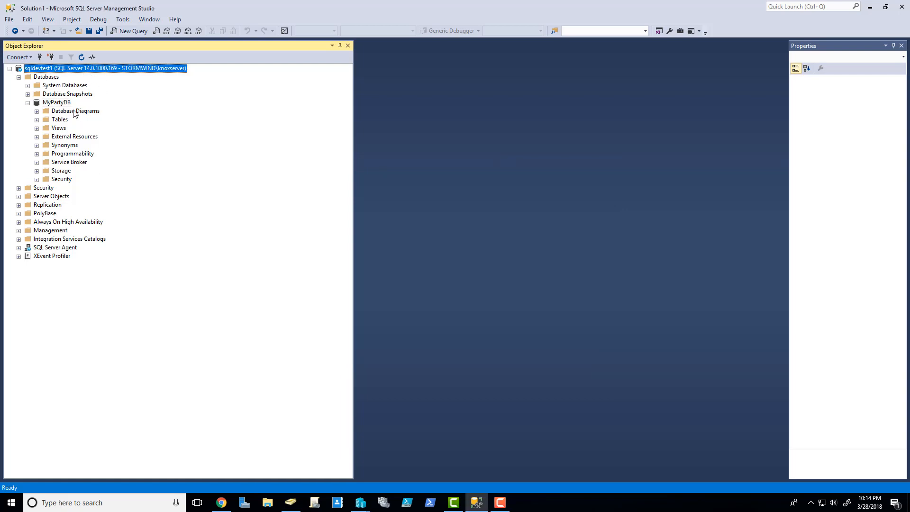
click(18, 231)
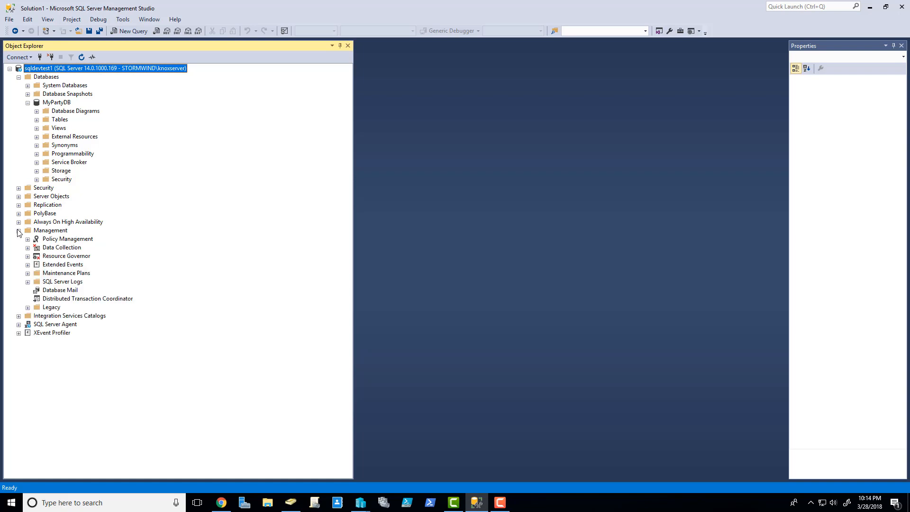
click(27, 274)
click(64, 274)
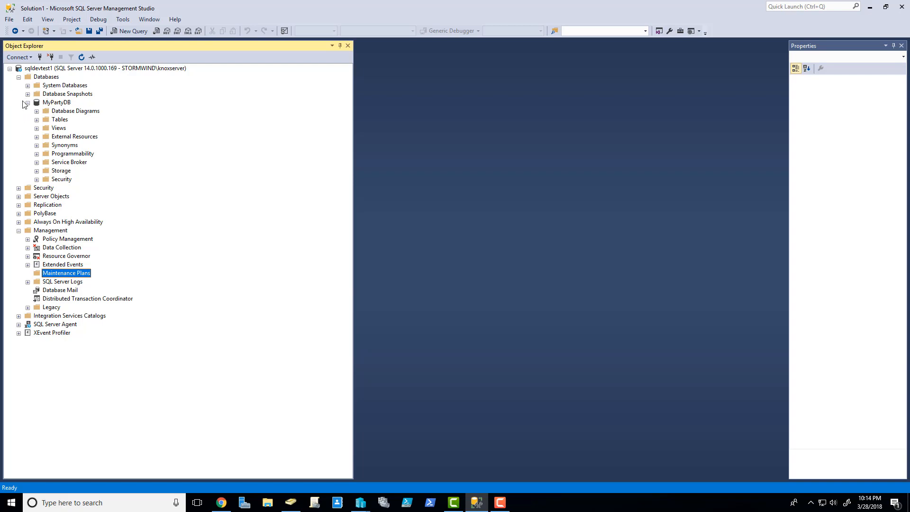
click(52, 102)
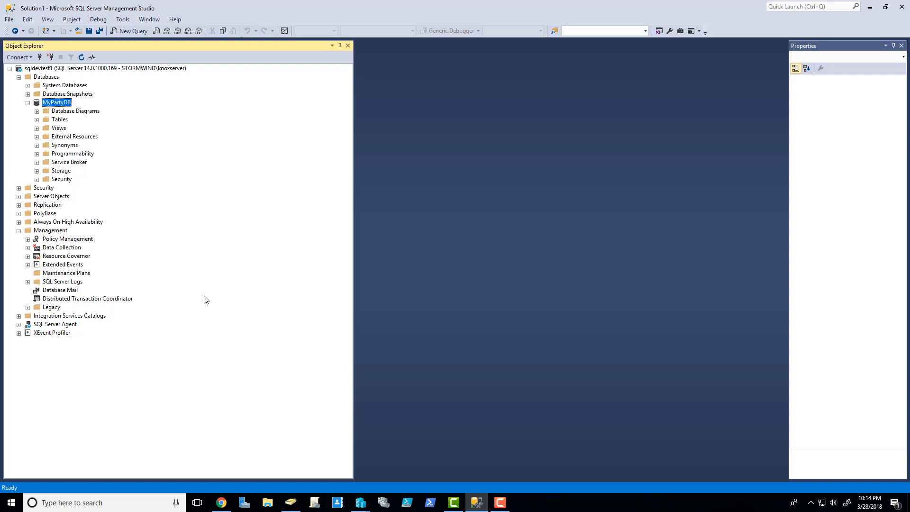
Step: Start the Maintenance Plan Wizard, name the plan MyPartyDBBackups, and use separate schedules per task
right_click(83, 275)
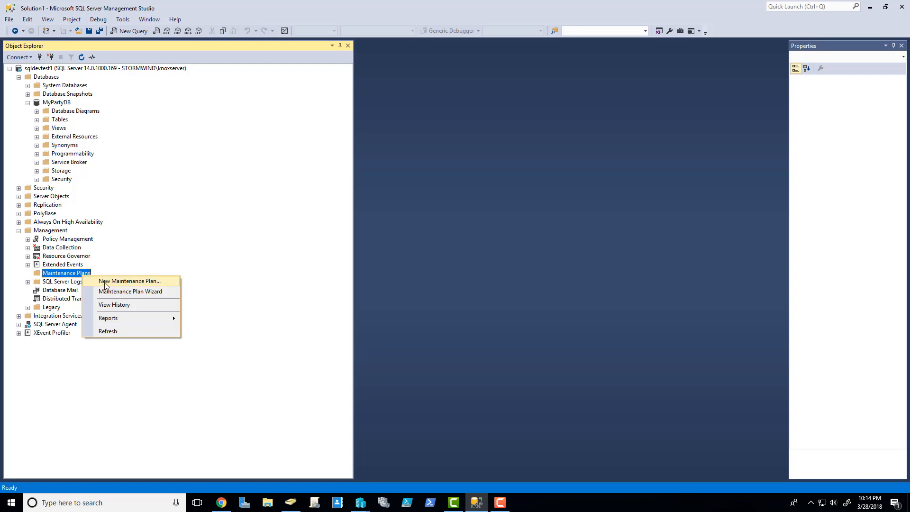
click(153, 292)
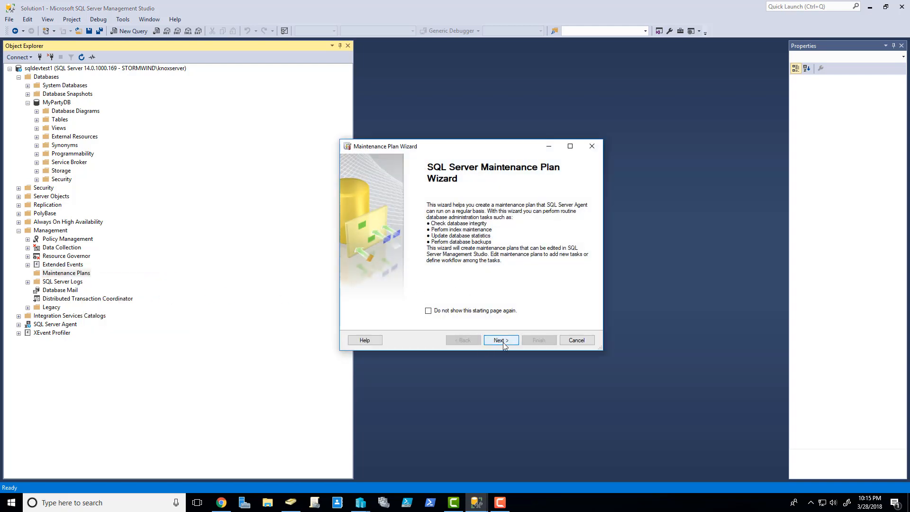
click(503, 342)
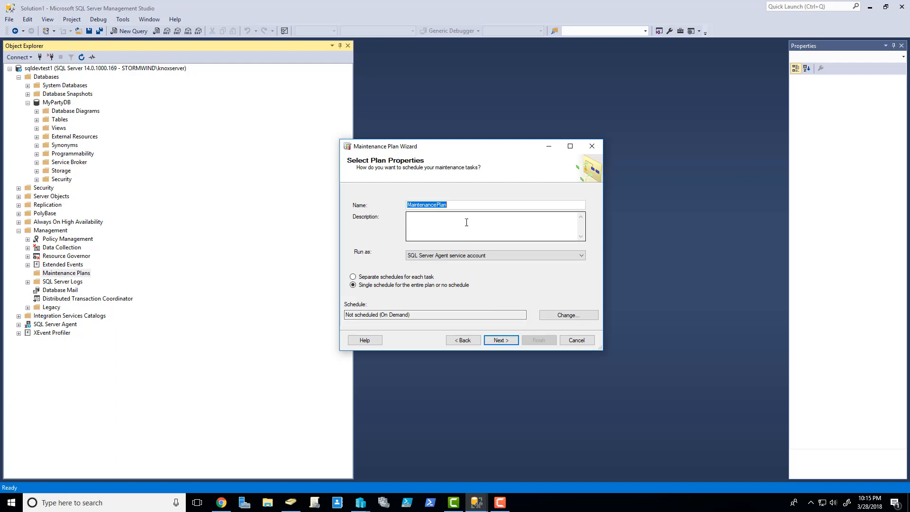
text(MyPartyDBBackups)
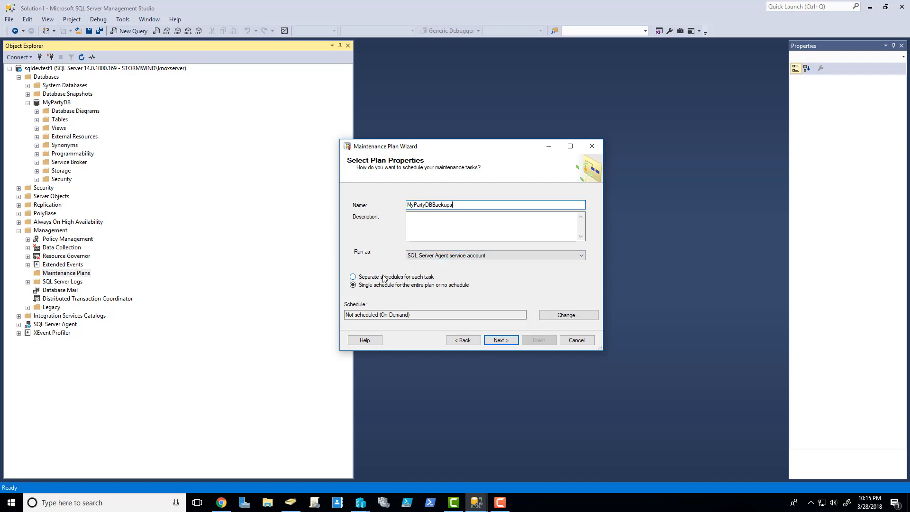
click(360, 278)
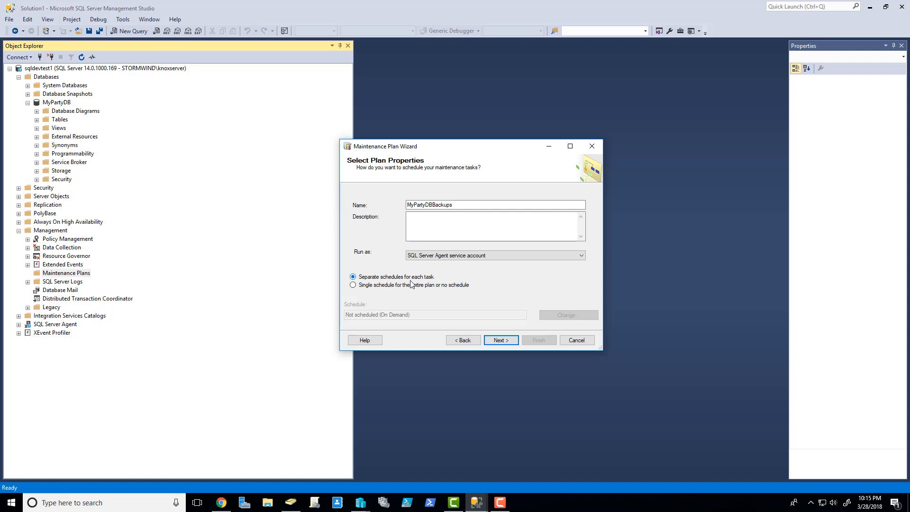
click(493, 341)
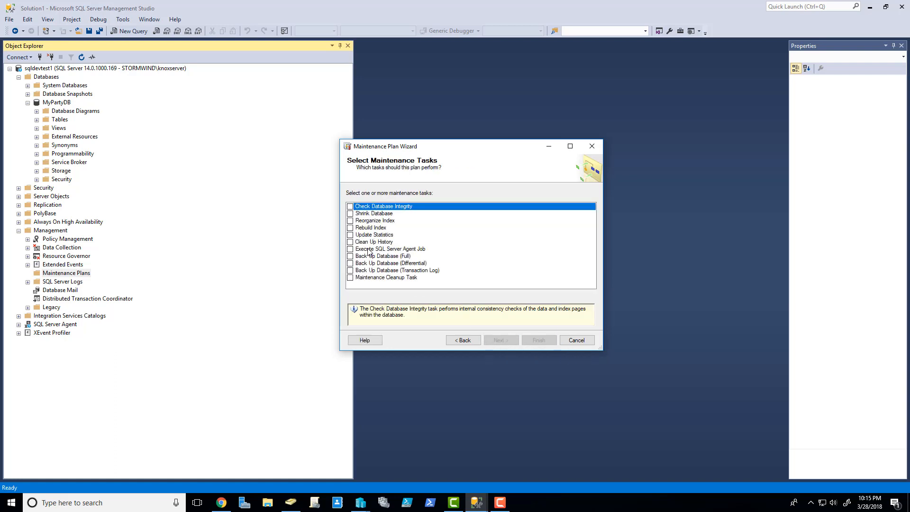
Step: Choose the Full, Differential and Transaction Log backup tasks and keep that order
click(350, 256)
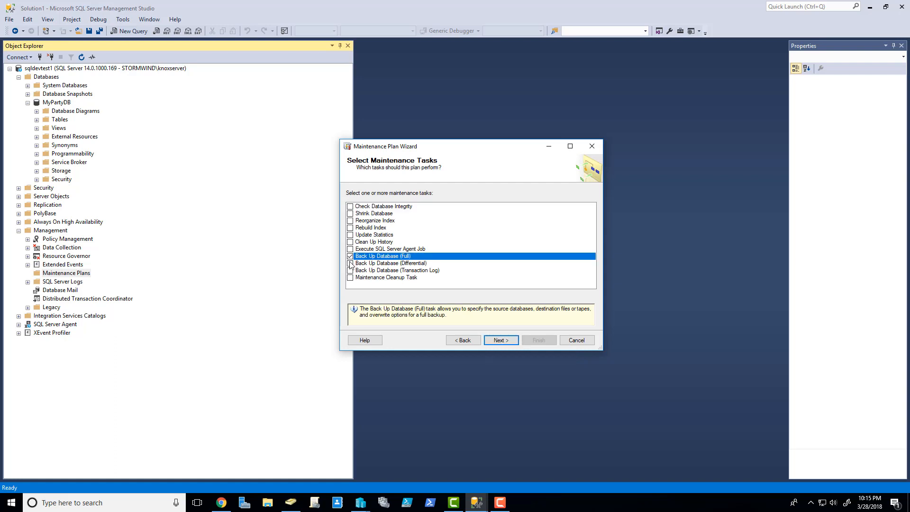
click(350, 263)
click(350, 271)
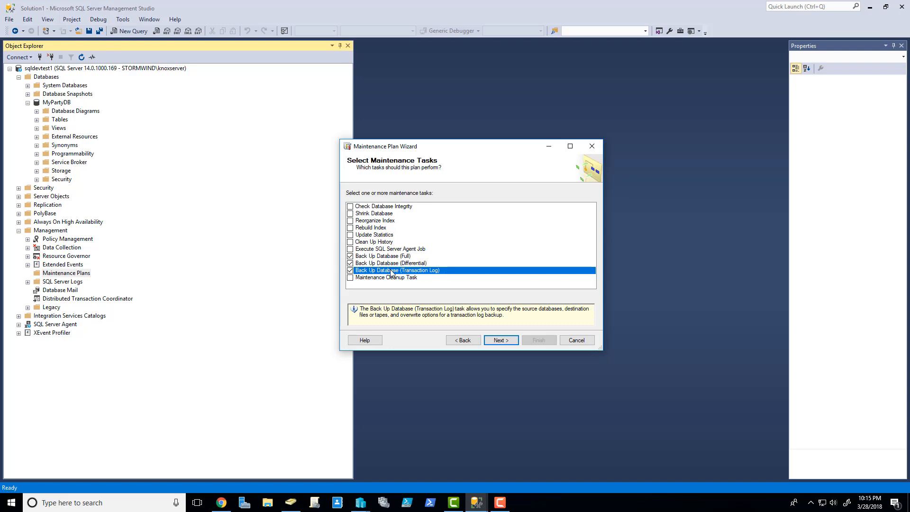
click(498, 340)
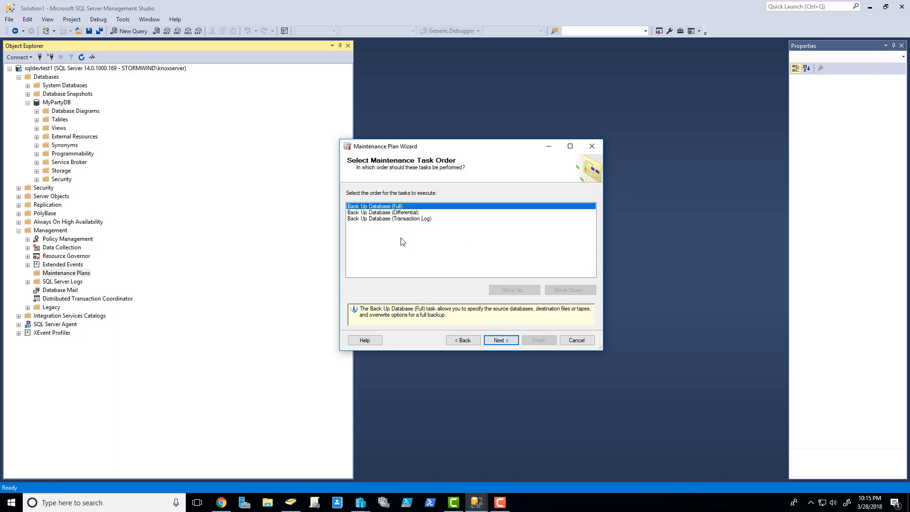
click(500, 341)
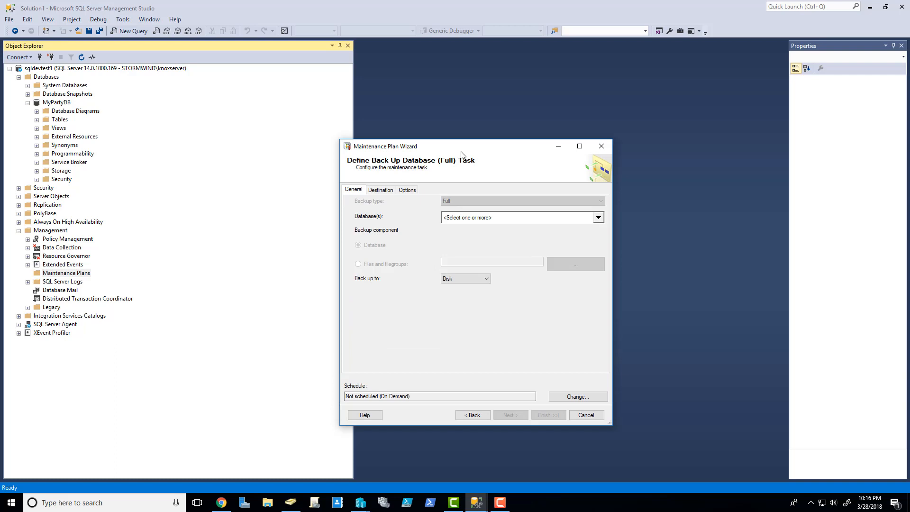
Step: Set the full backup to cover MyPartyDB, weekly on Sunday at 12:00 AM
click(599, 218)
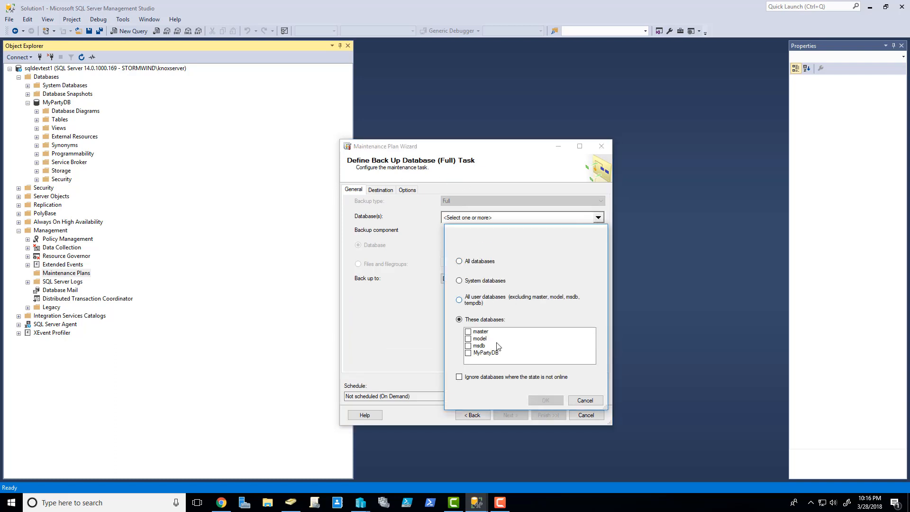
click(468, 353)
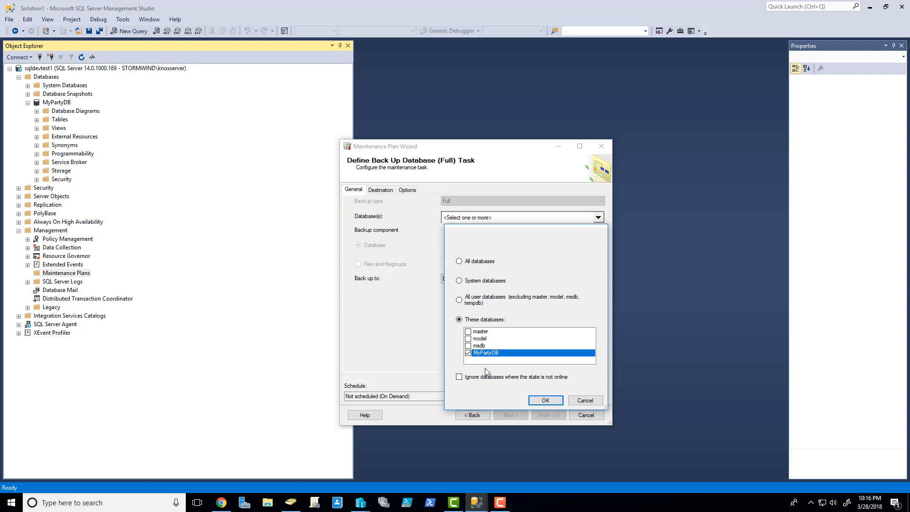
click(545, 401)
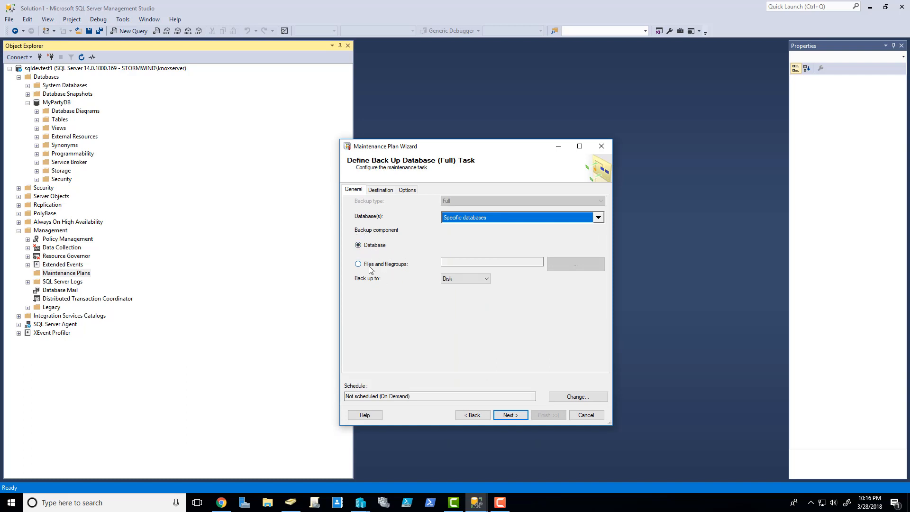
click(571, 401)
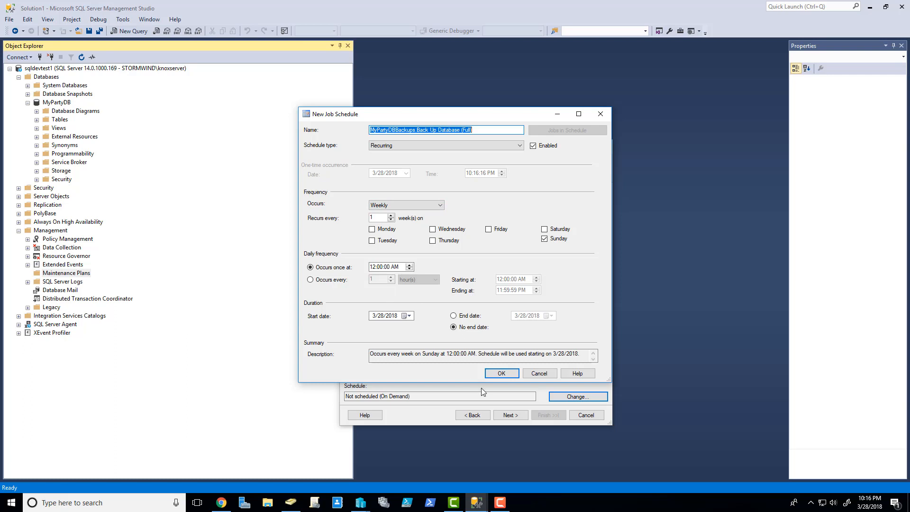
click(503, 374)
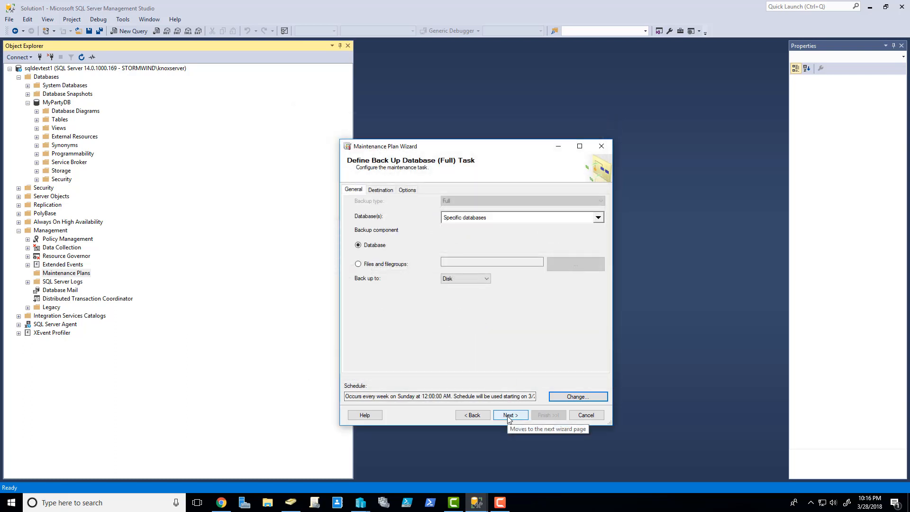
click(508, 415)
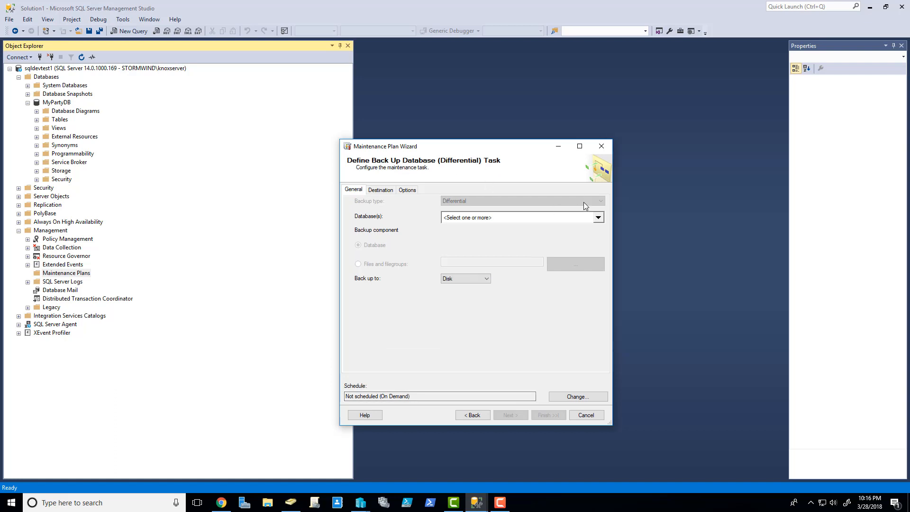
Step: Set the differential backup to cover MyPartyDB weekly on Tuesday, Thursday and Saturday
click(601, 220)
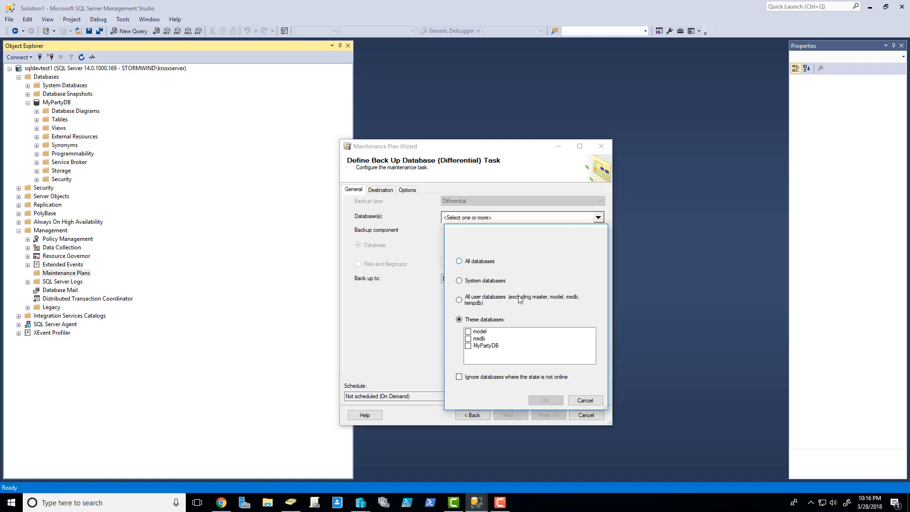
click(475, 346)
click(546, 401)
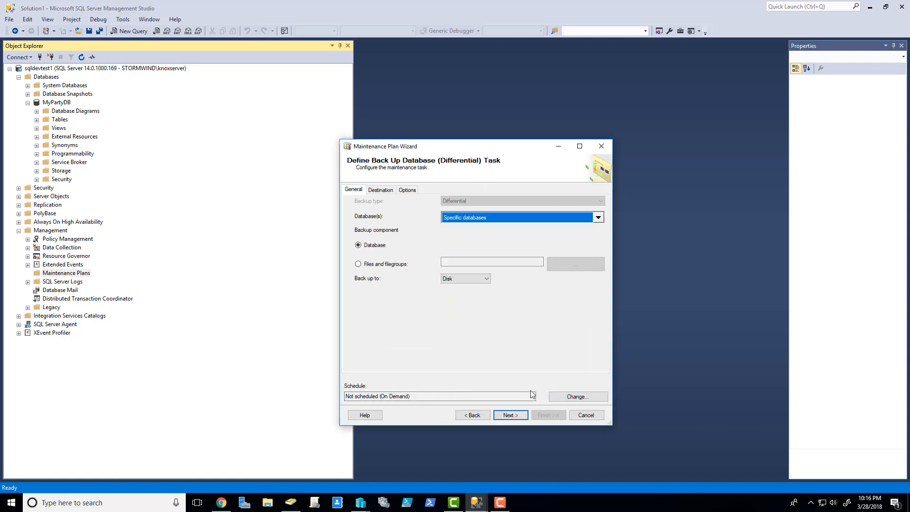
click(577, 397)
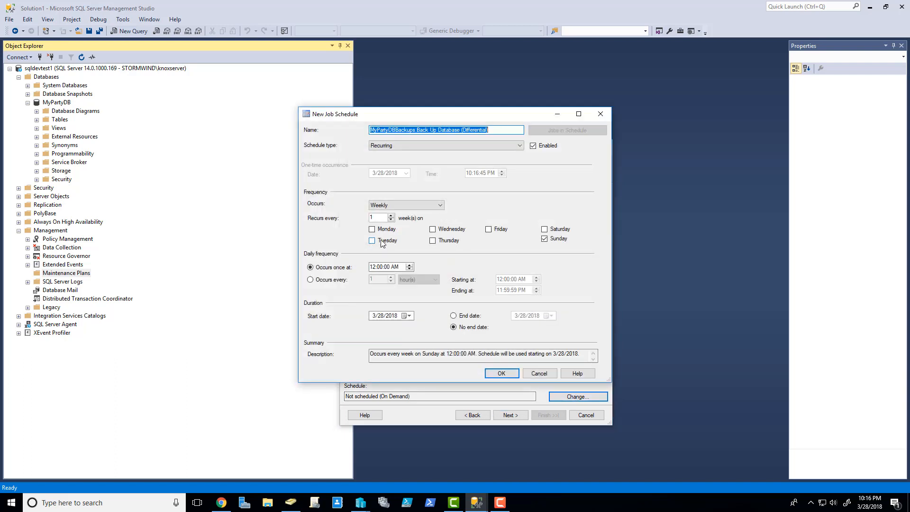
click(548, 240)
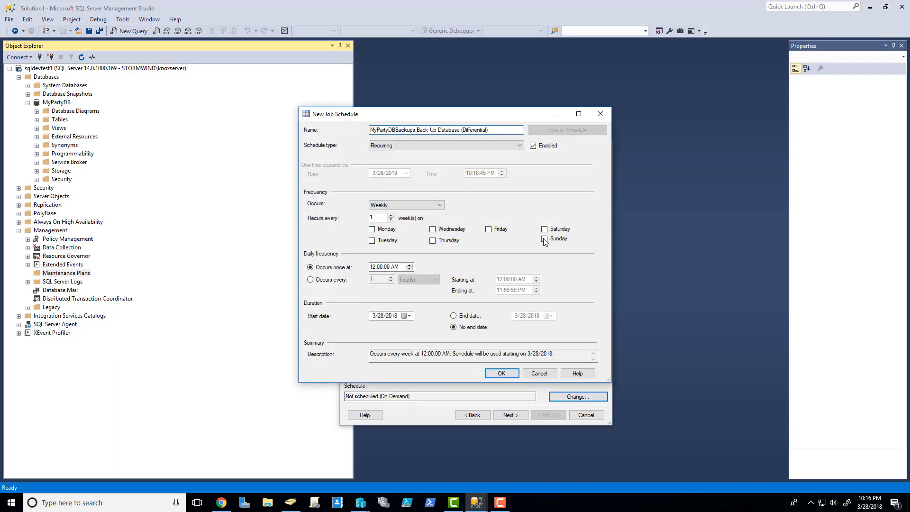
click(378, 241)
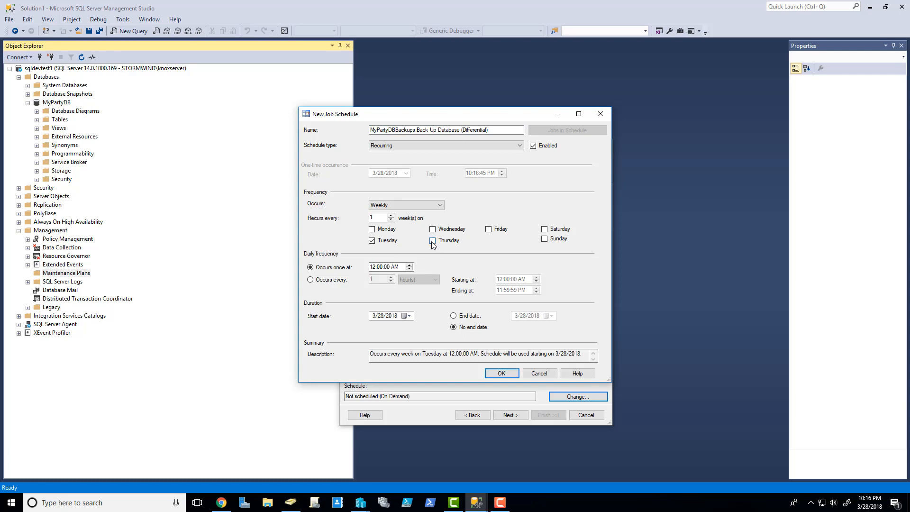
click(434, 242)
click(546, 230)
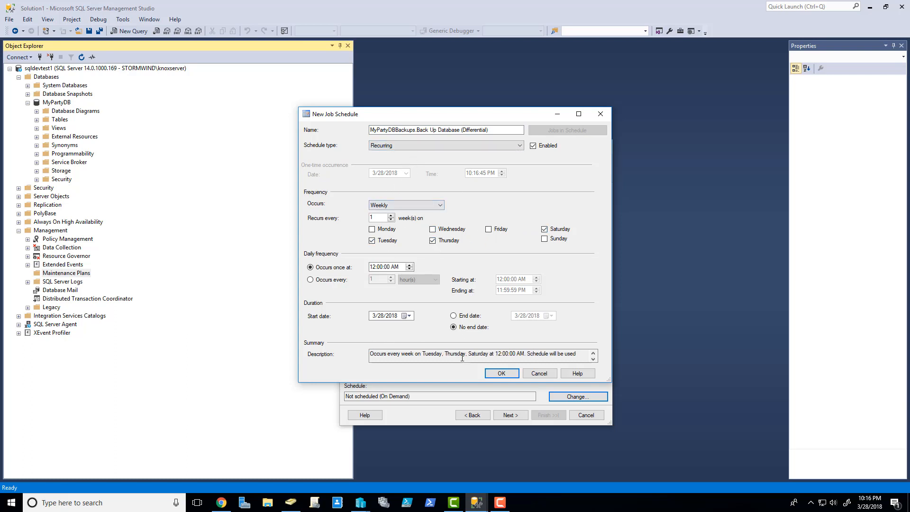
click(501, 374)
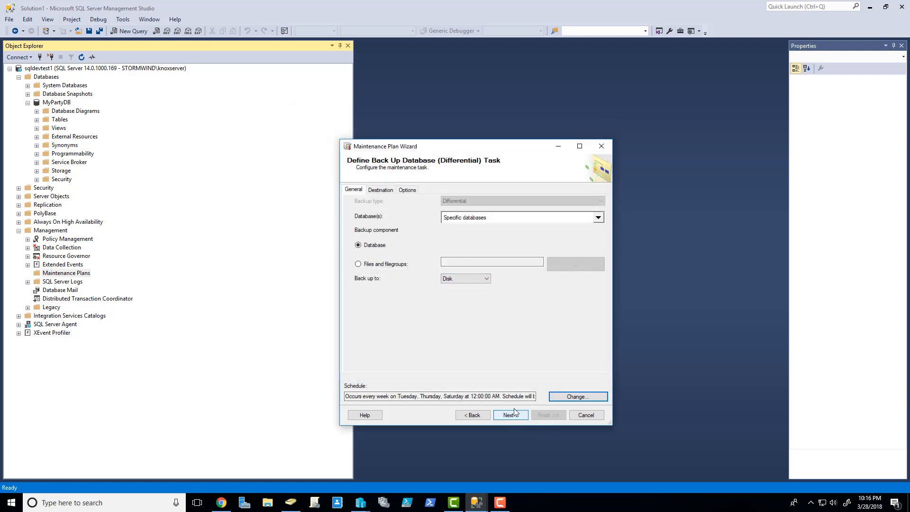
Step: Store full backups in a sub-folder per database with the bak extension
click(384, 190)
click(352, 190)
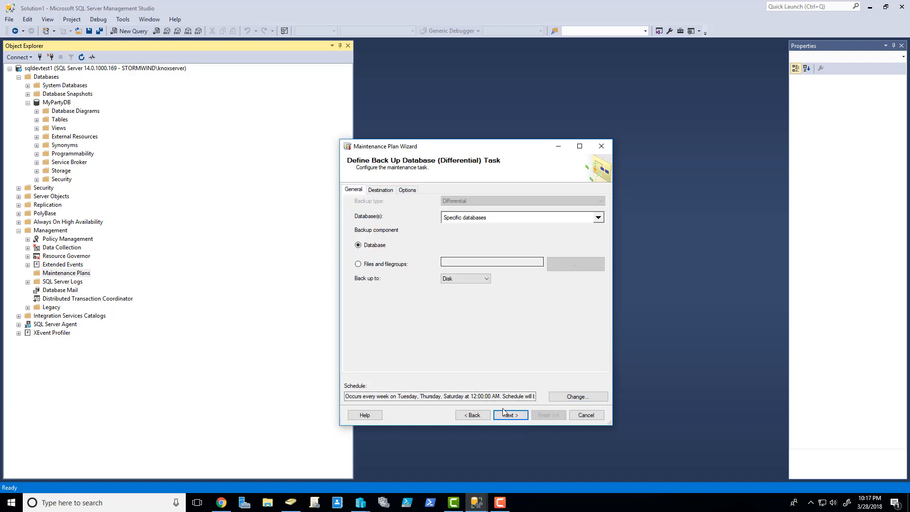
click(473, 415)
click(372, 190)
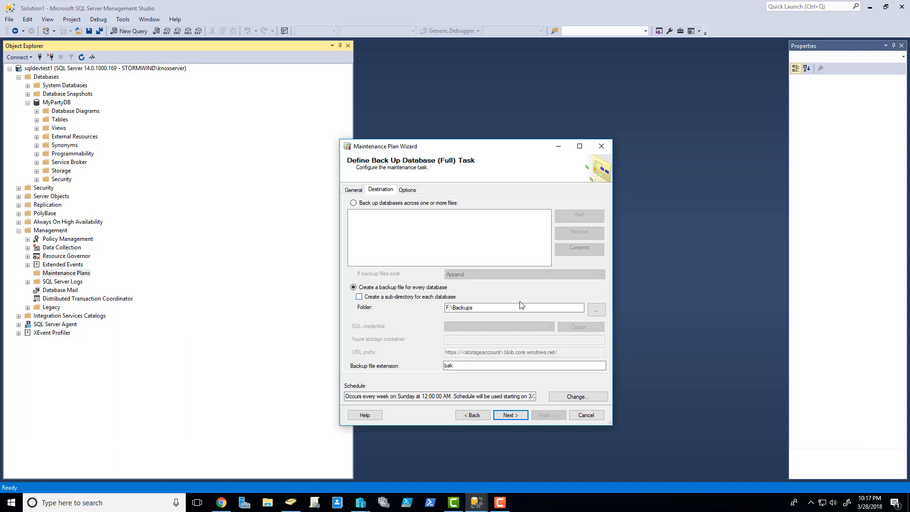
click(363, 298)
click(458, 367)
Step: Store differential backups in a sub-folder per database as well
click(512, 415)
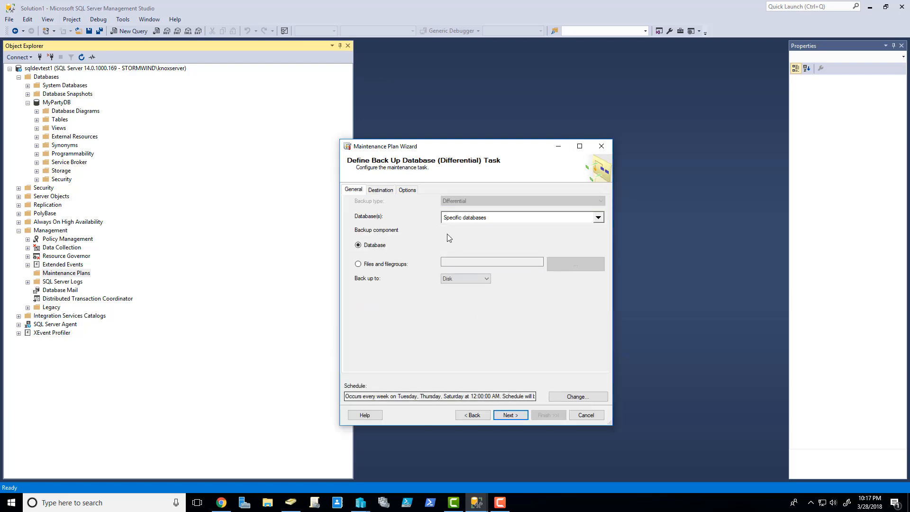
click(384, 190)
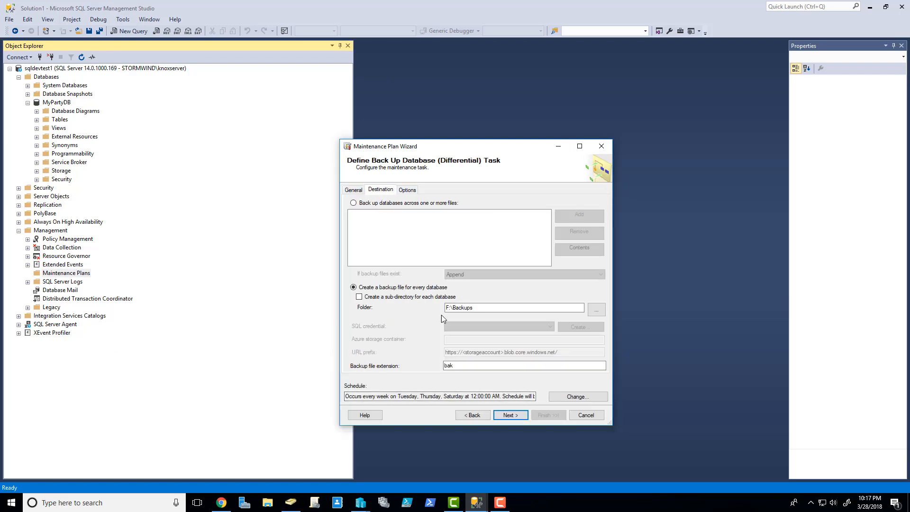
click(385, 299)
click(509, 416)
click(504, 221)
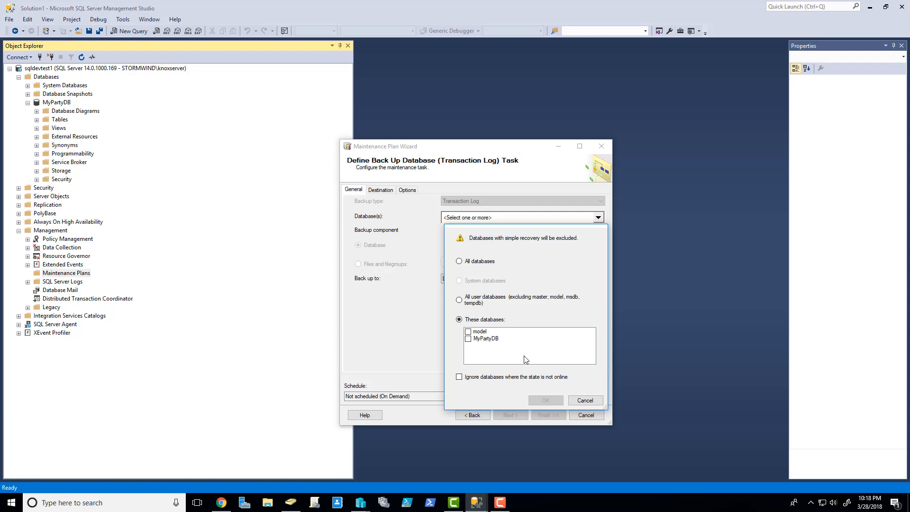
Step: Back up MyPartyDB's transaction log daily, every 3 hours starting at 1:00 AM
click(468, 339)
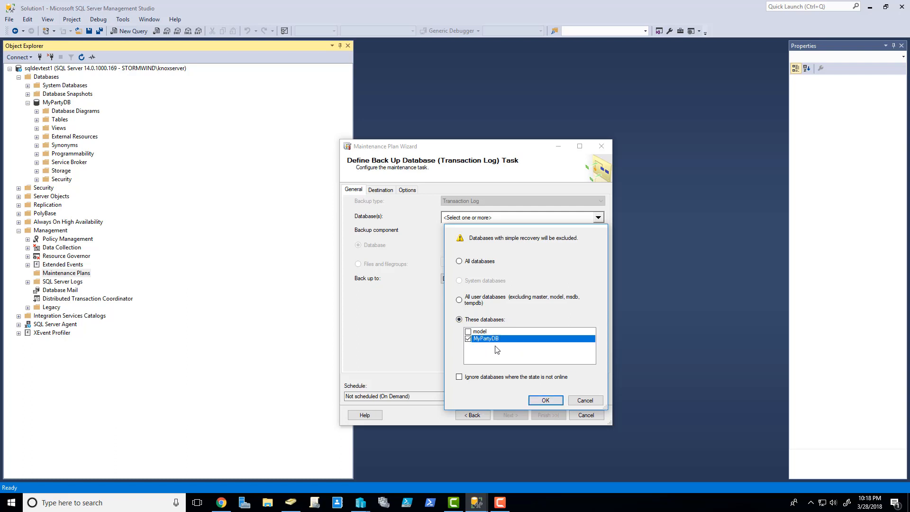
click(545, 401)
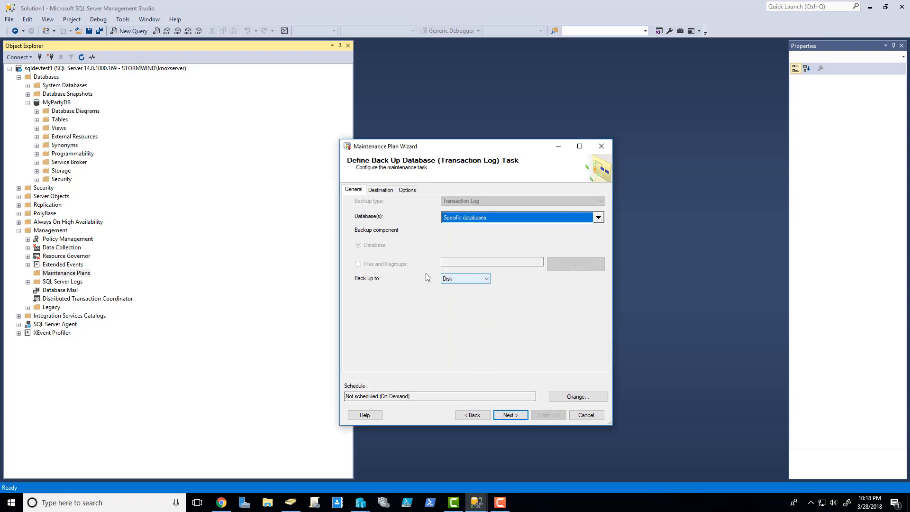
click(583, 401)
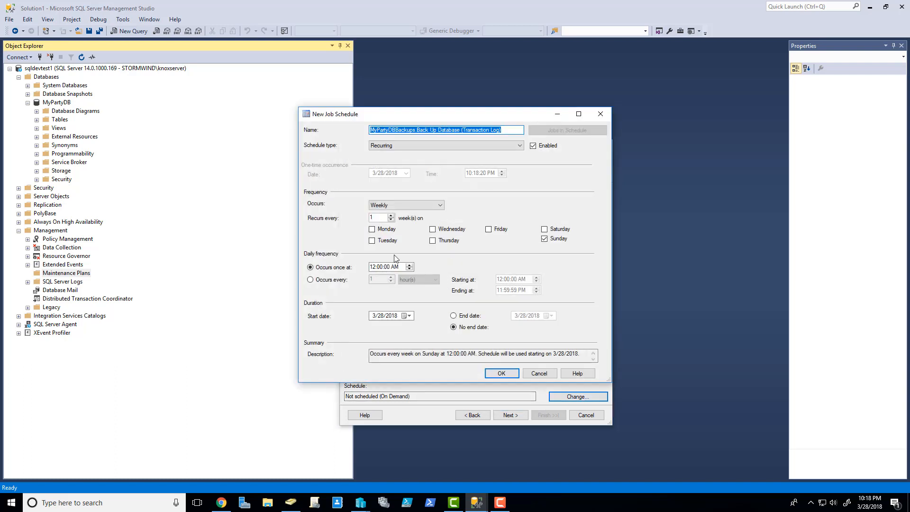
click(398, 204)
click(398, 214)
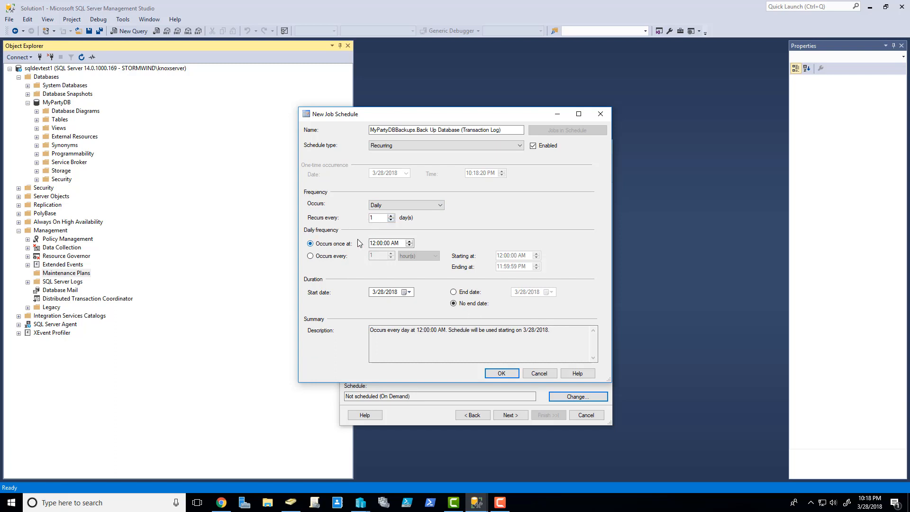
click(335, 257)
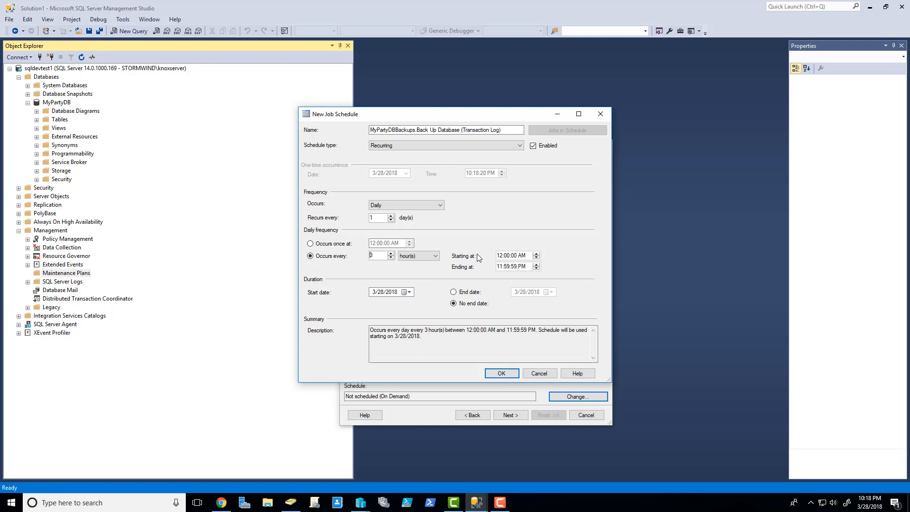
click(537, 253)
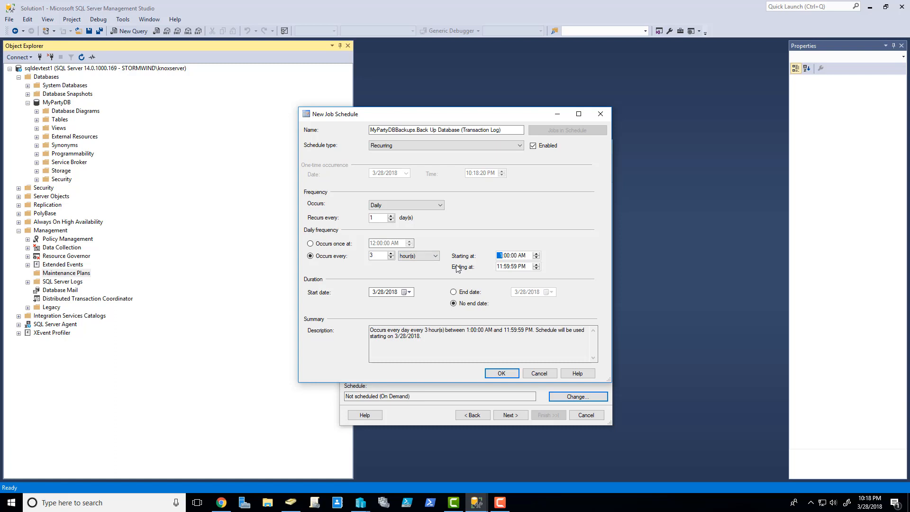
click(437, 256)
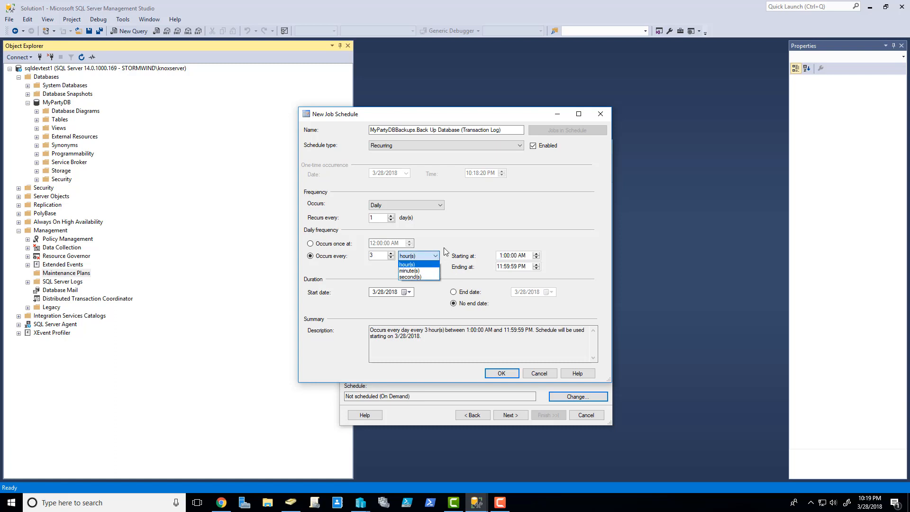
click(471, 222)
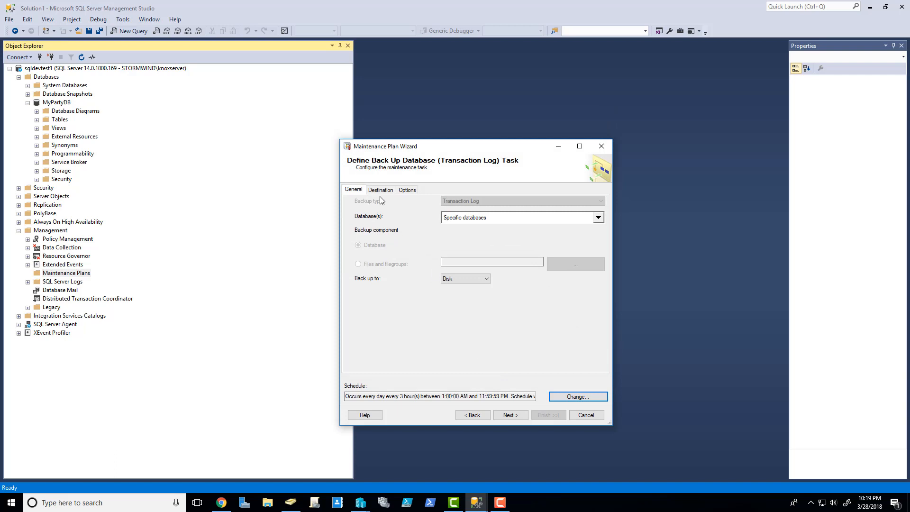
Step: Store transaction log backups in a per-database sub-folder of F:\Backups
click(380, 190)
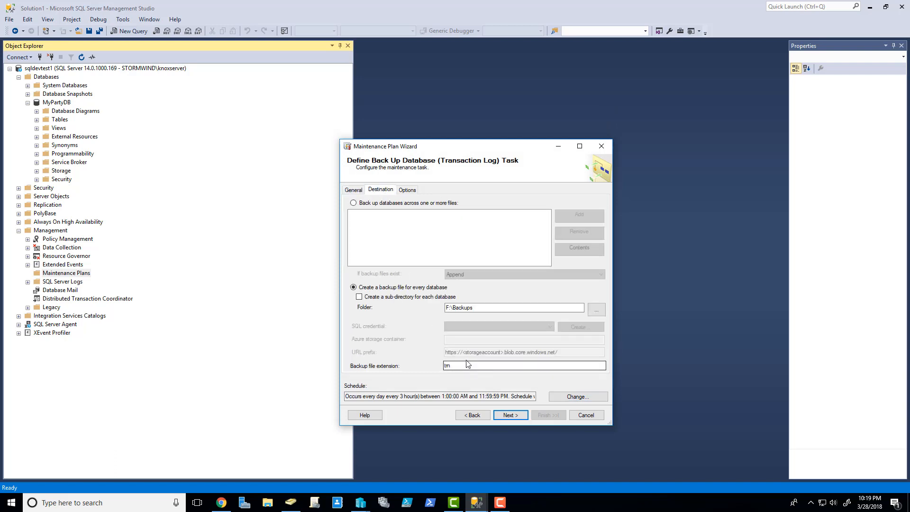
click(366, 298)
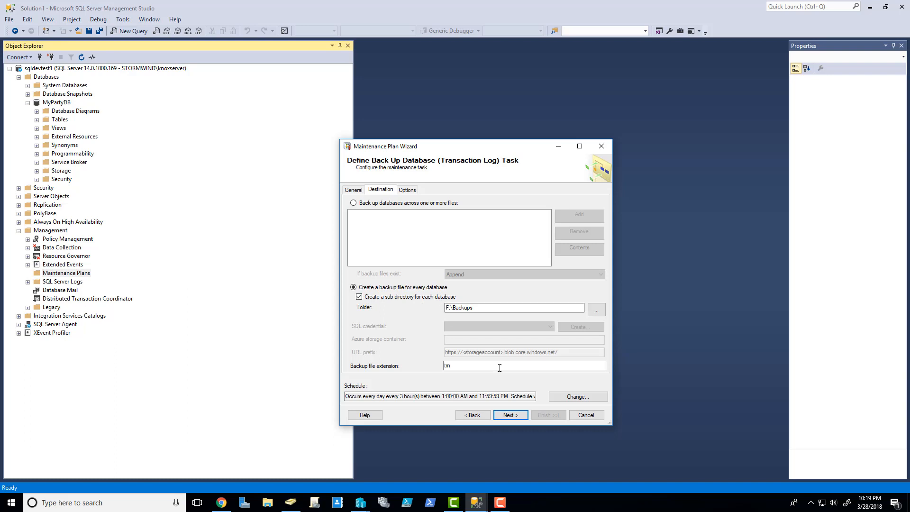
click(510, 415)
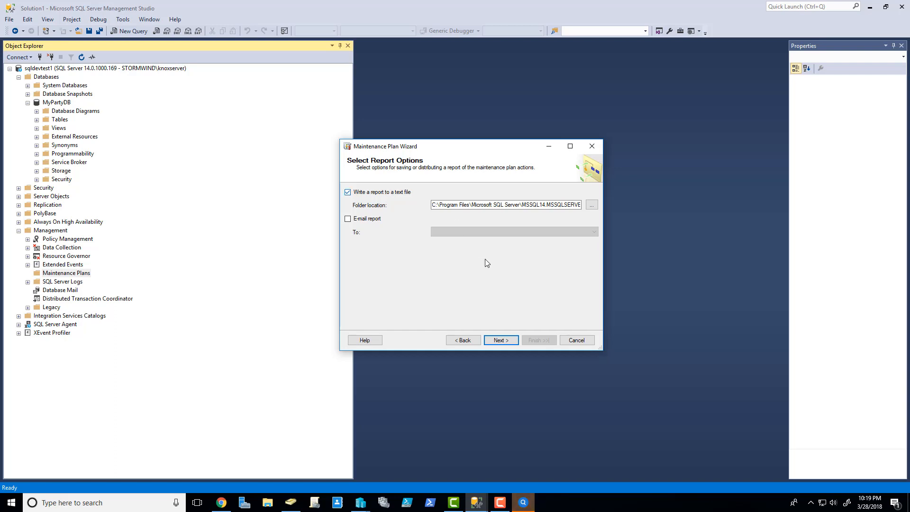
Step: Finish the wizard to create the MyPartyDBBackups plan, then expand SQL Server Agent
click(500, 340)
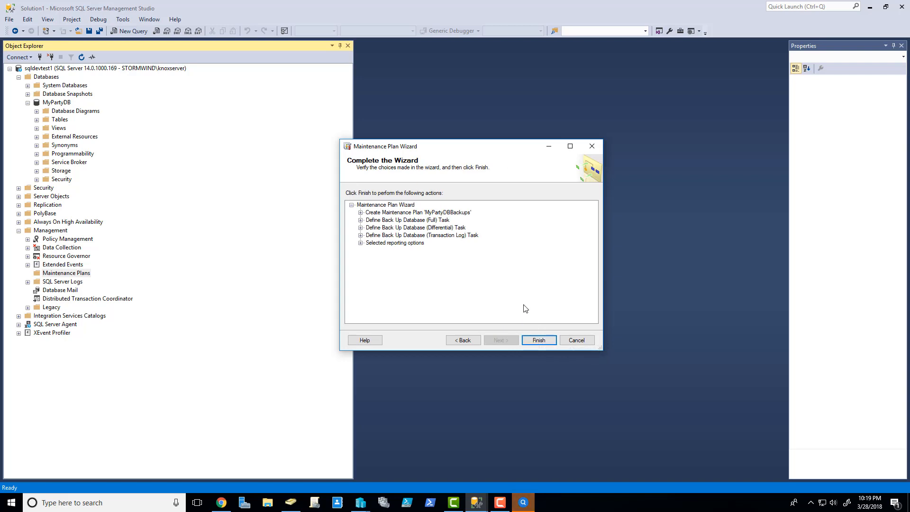
click(541, 340)
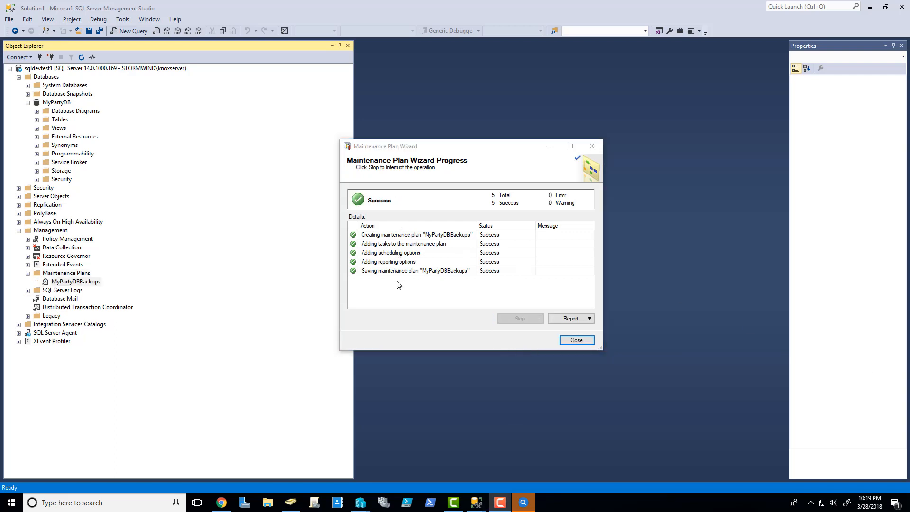
click(576, 340)
click(19, 334)
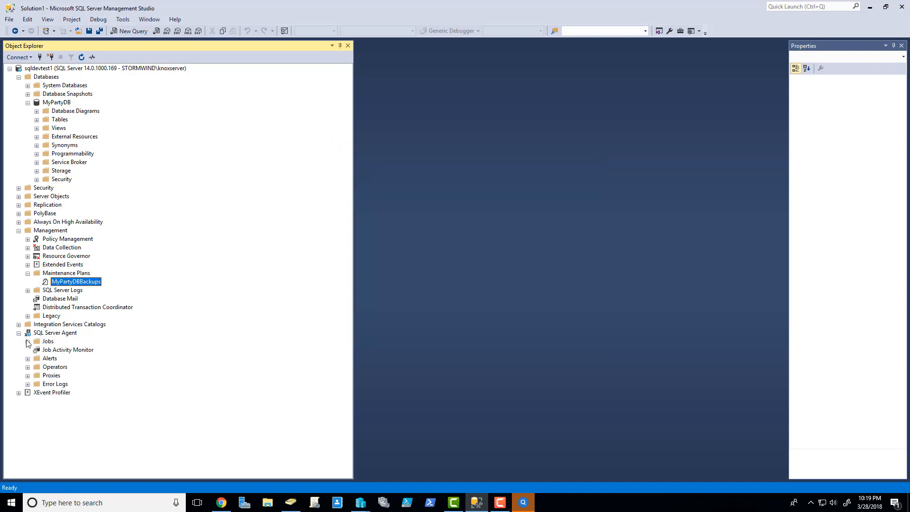
Step: Expand Jobs to see the three MyPartyDBBackups subplans, then show MyPartyDB's Tasks menu
click(28, 342)
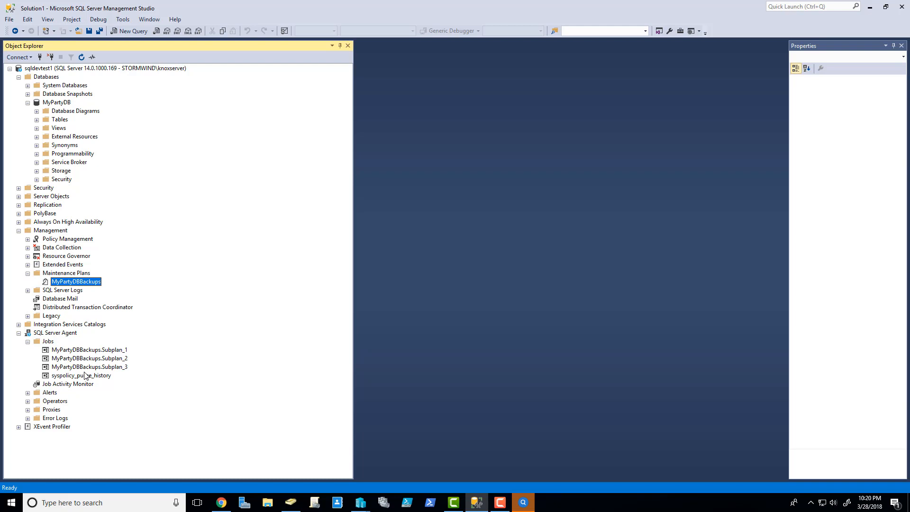
click(59, 103)
right_click(60, 103)
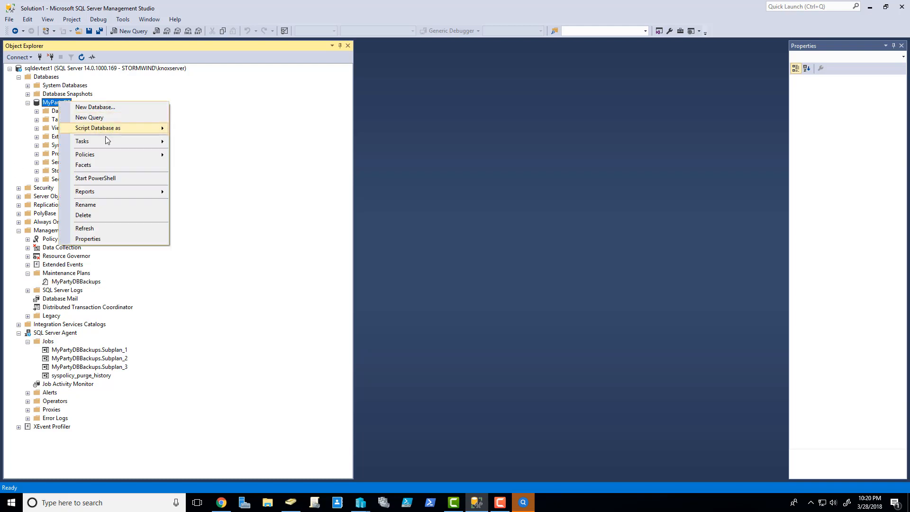
mouse_move(105, 139)
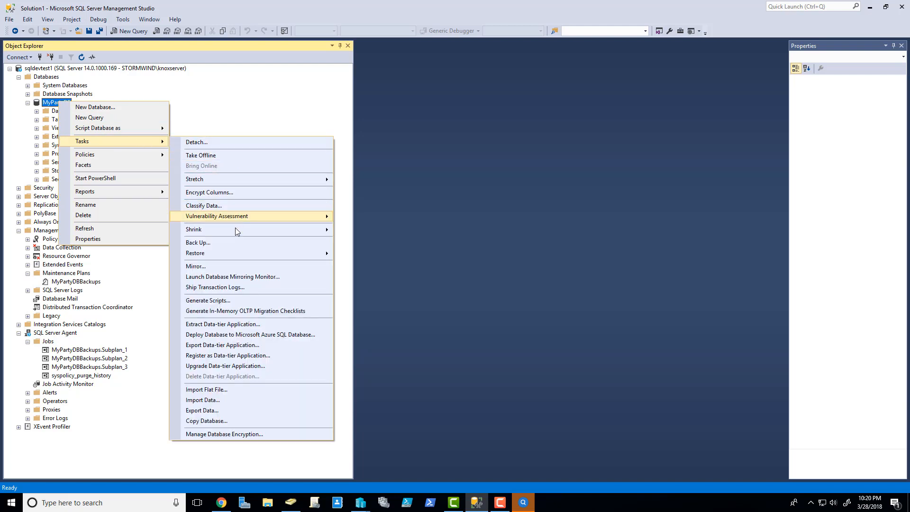
Step: Run a regular, non-copy-only full backup of MyPartyDB to F:\Backups\MyPartyDB.bak
click(246, 243)
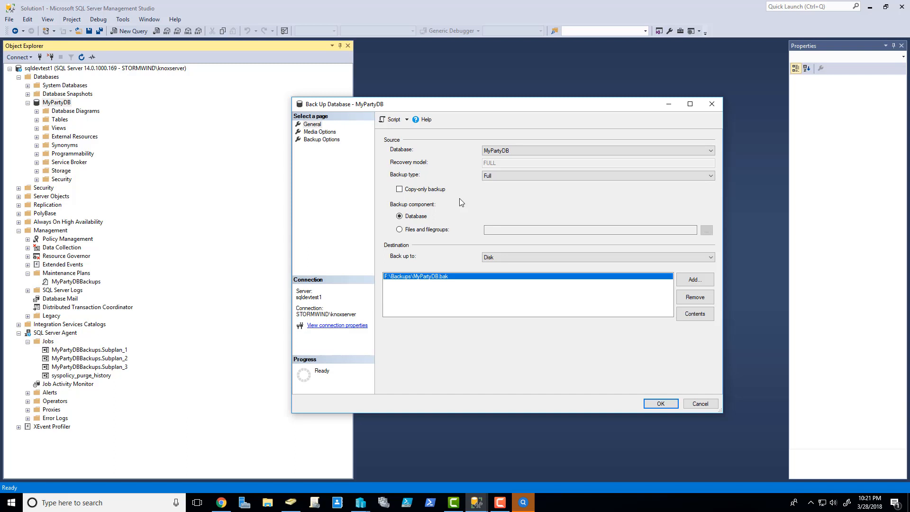
click(411, 190)
click(434, 189)
click(661, 403)
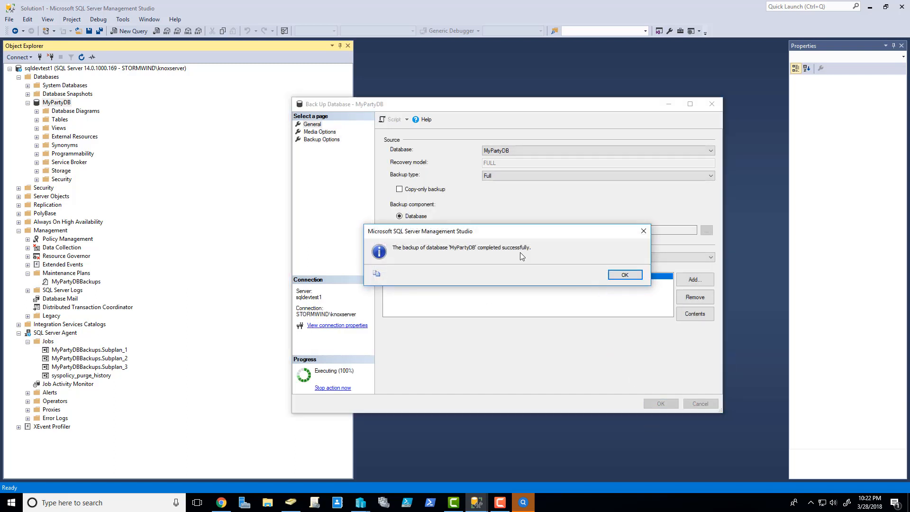
click(621, 276)
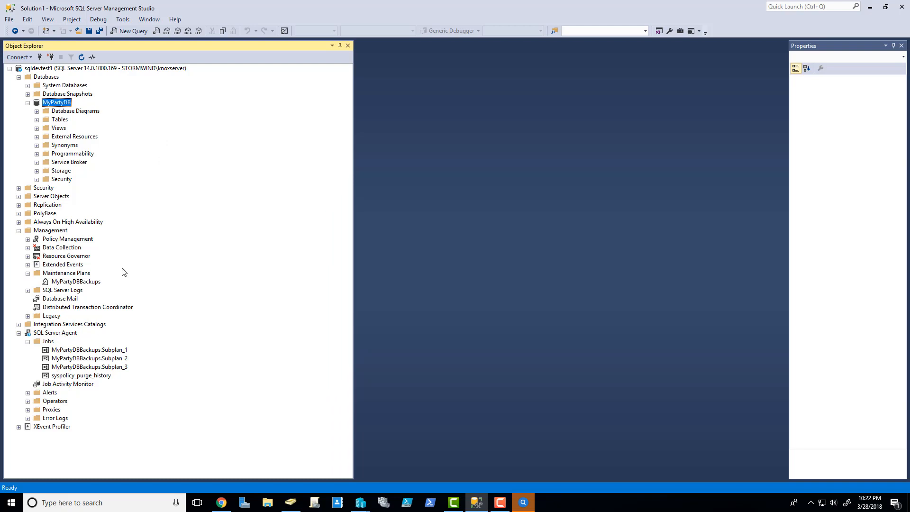
Step: Start a new maintenance plan named BackupCleanup
right_click(73, 273)
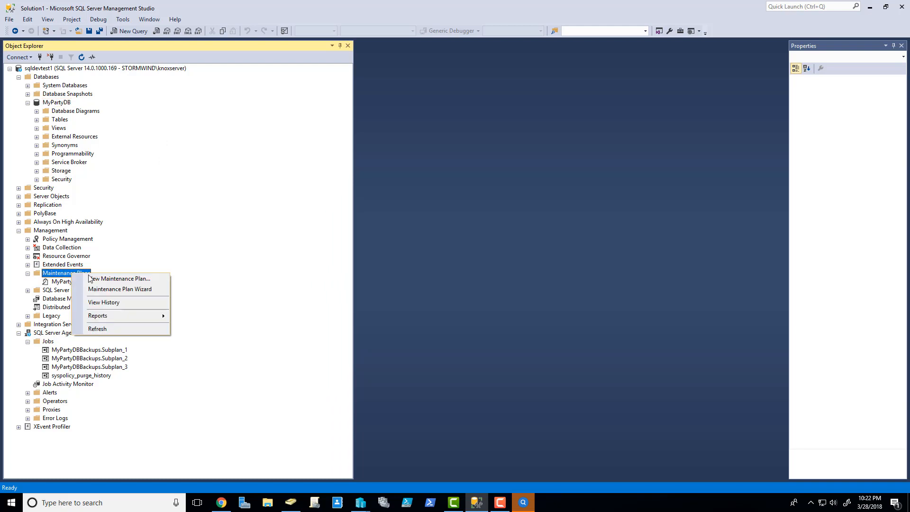
click(119, 290)
click(508, 342)
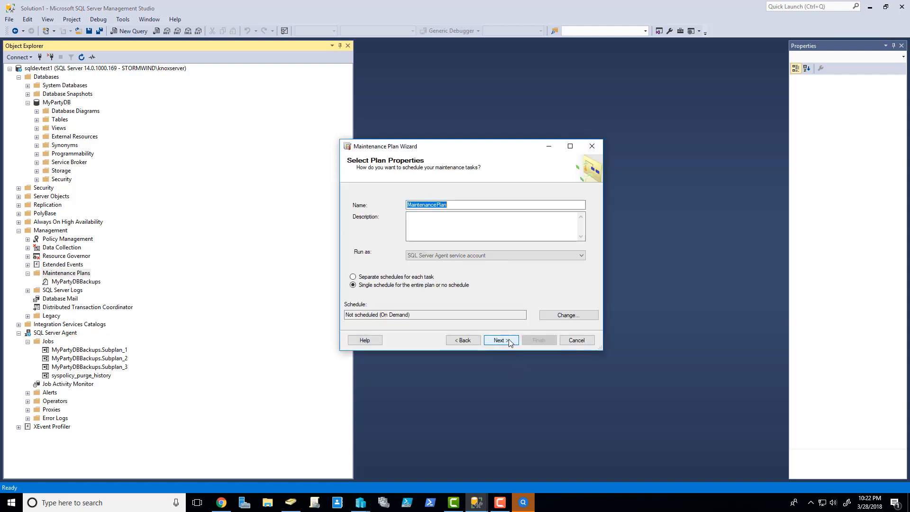
text(B)
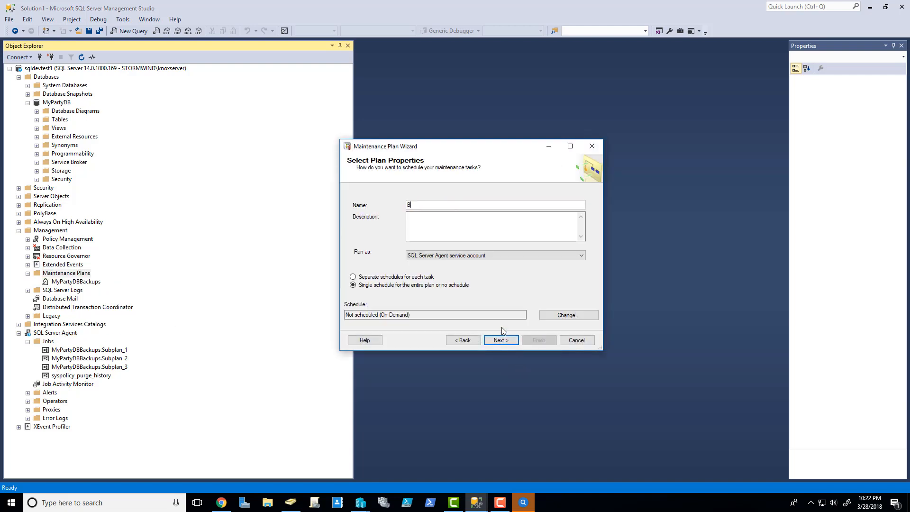
text(ackupCleanup)
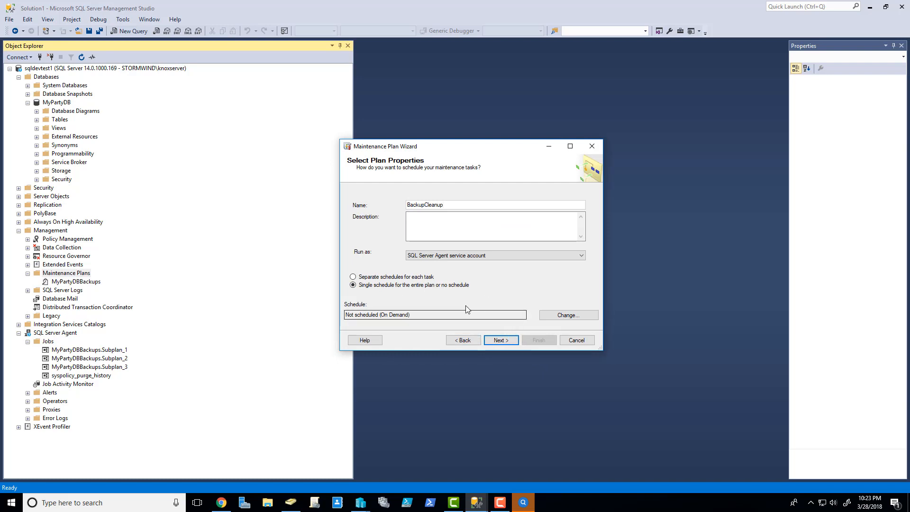
click(502, 340)
click(460, 337)
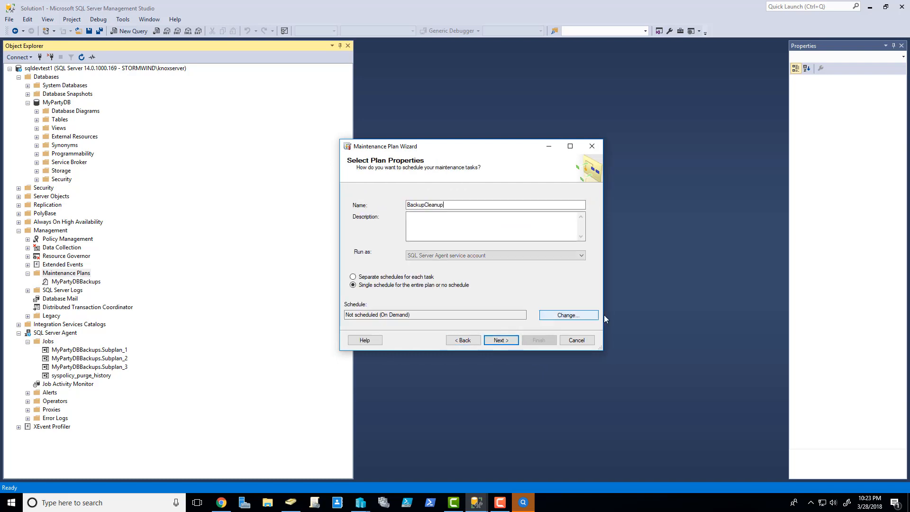
Step: Schedule the BackupCleanup plan weekly on Sunday at 2:00 AM
click(564, 315)
click(544, 239)
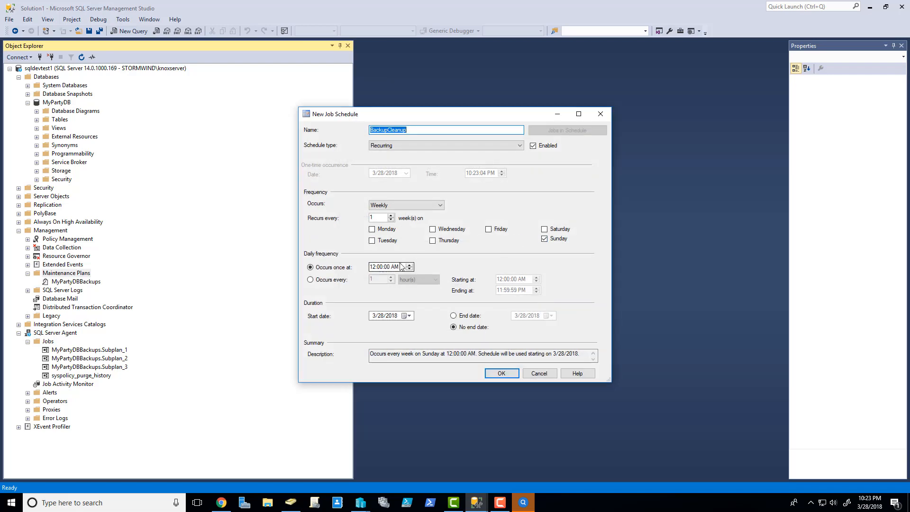
click(409, 264)
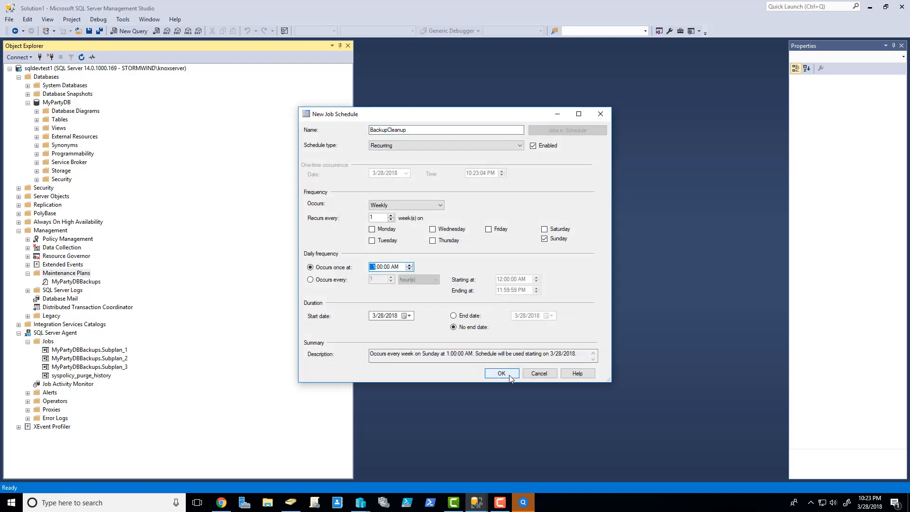
click(409, 264)
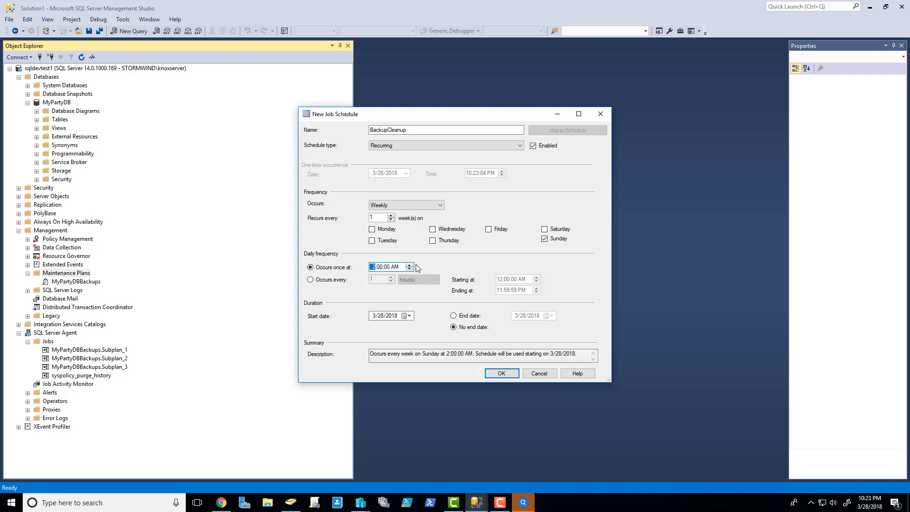
click(501, 373)
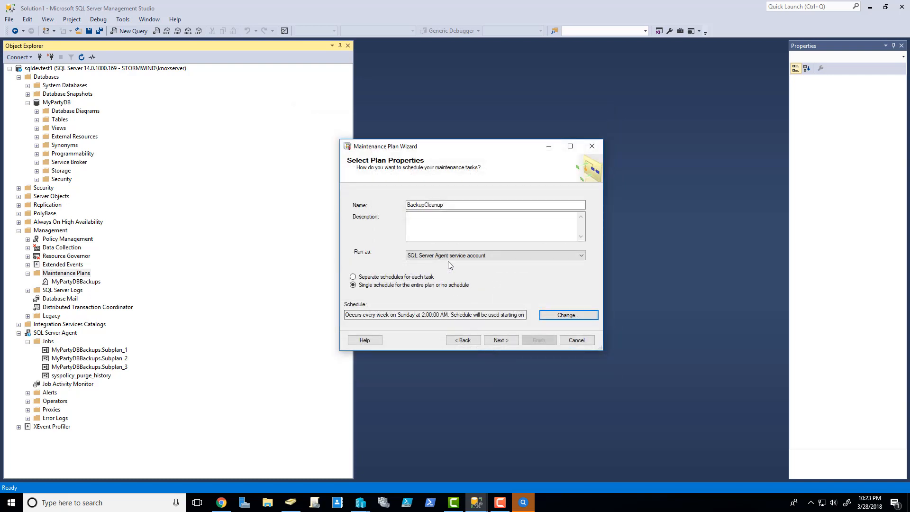
Step: Add the Maintenance Cleanup Task to the plan and reach its settings
click(512, 341)
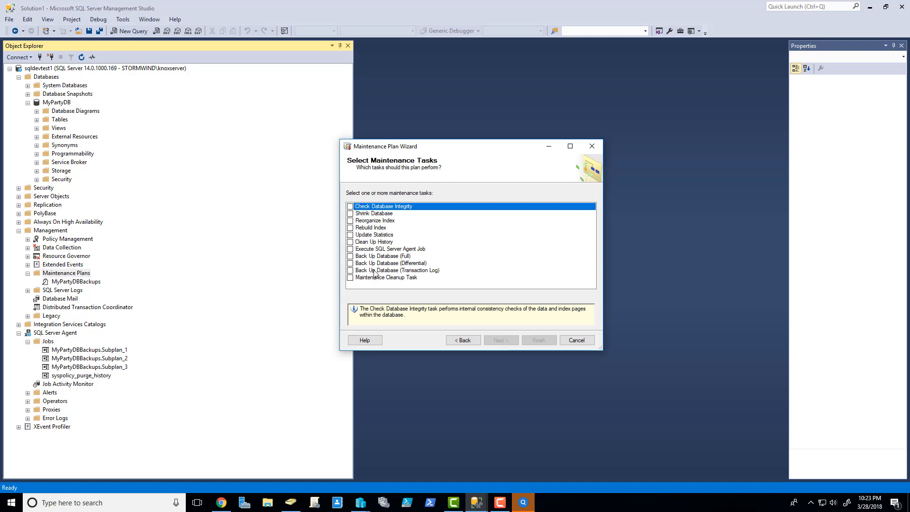
click(351, 278)
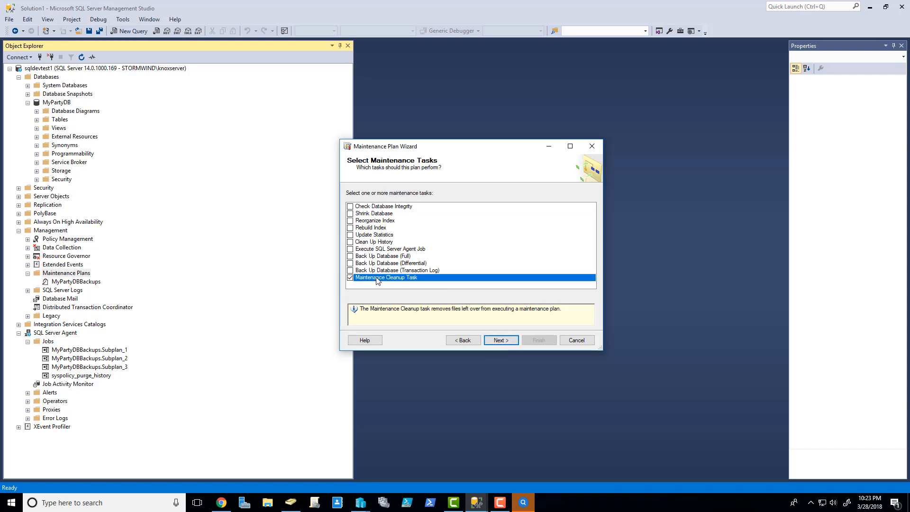
click(500, 341)
click(500, 340)
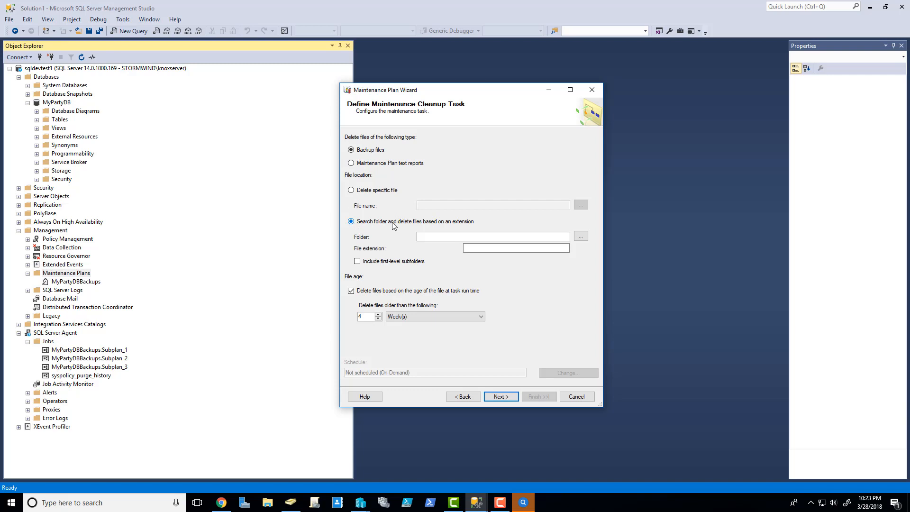
Step: Target F:\Backups and its first-level subfolders, then begin entering the backup file extension
click(581, 236)
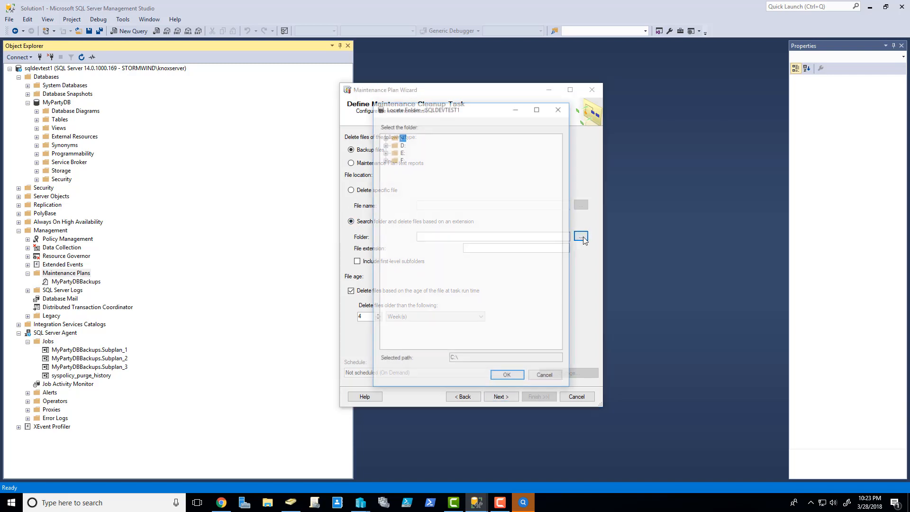
click(385, 151)
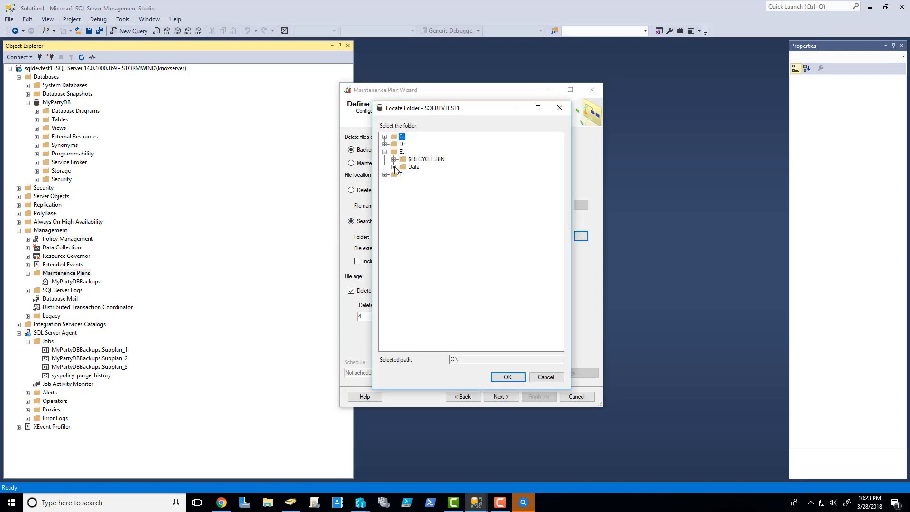
click(385, 151)
click(385, 159)
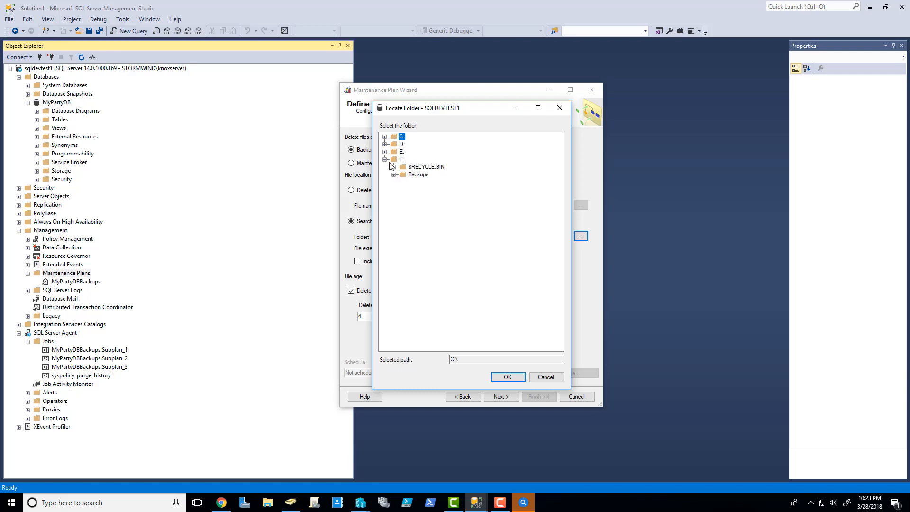
click(416, 175)
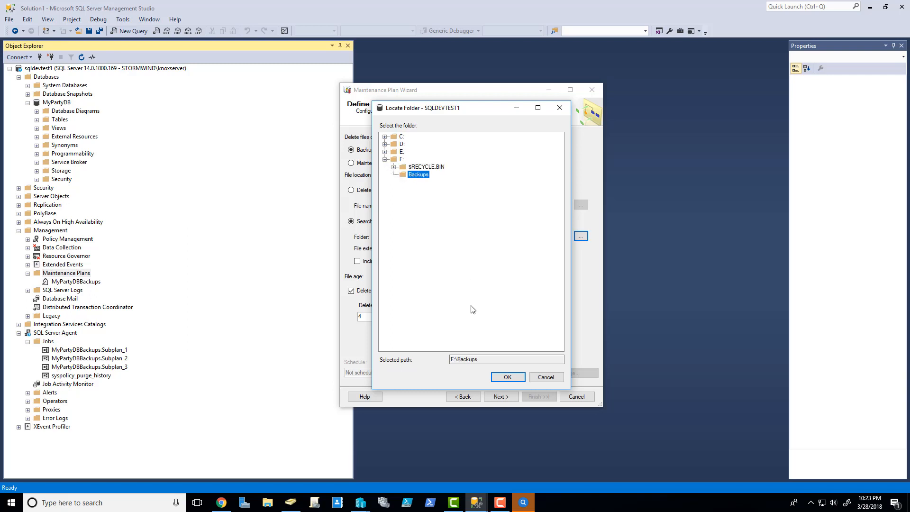
click(508, 377)
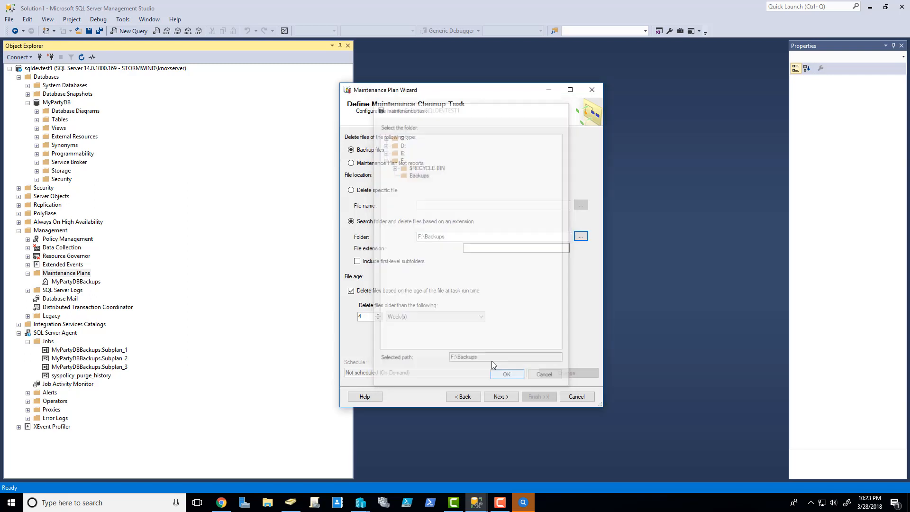
click(404, 263)
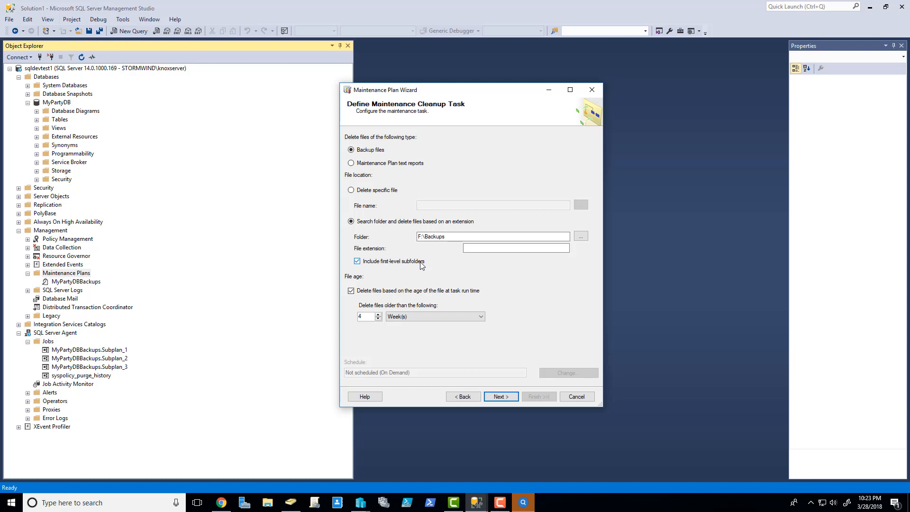
click(479, 249)
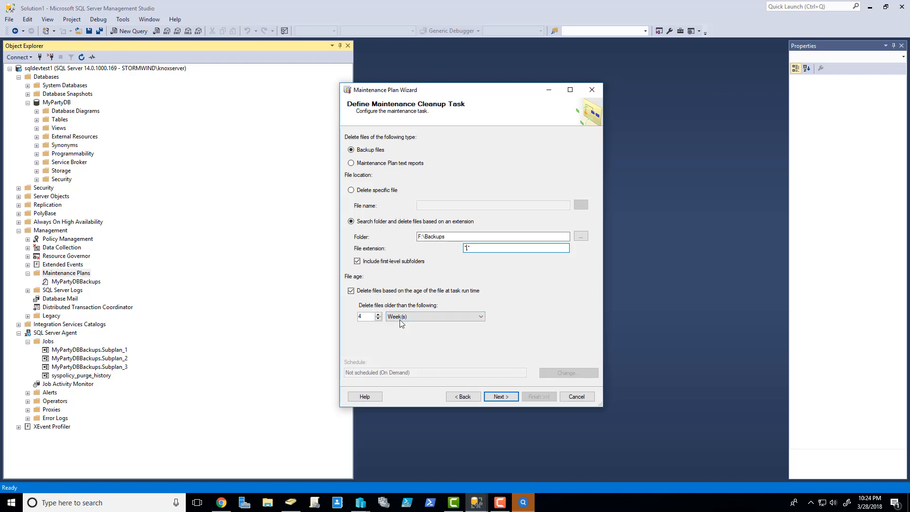
Step: Accept the default report options and summary, then finish creating the BackupCleanup plan
click(510, 397)
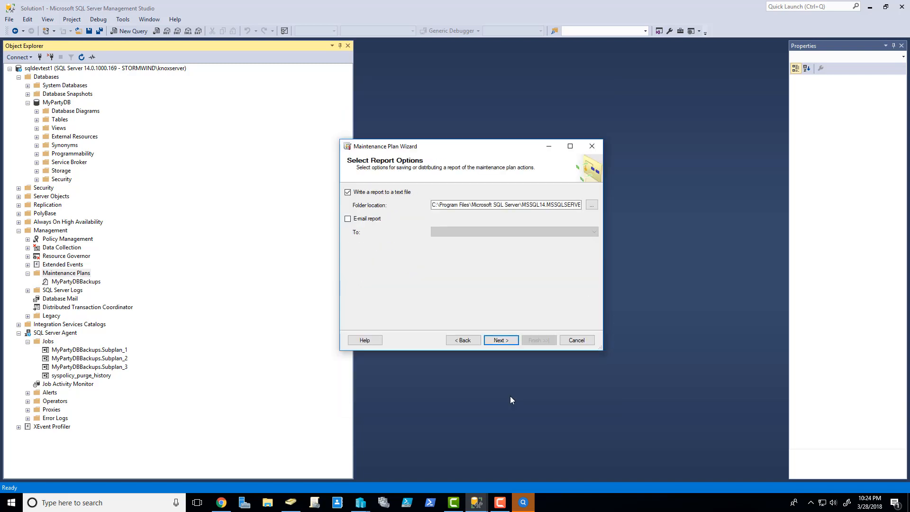
click(499, 340)
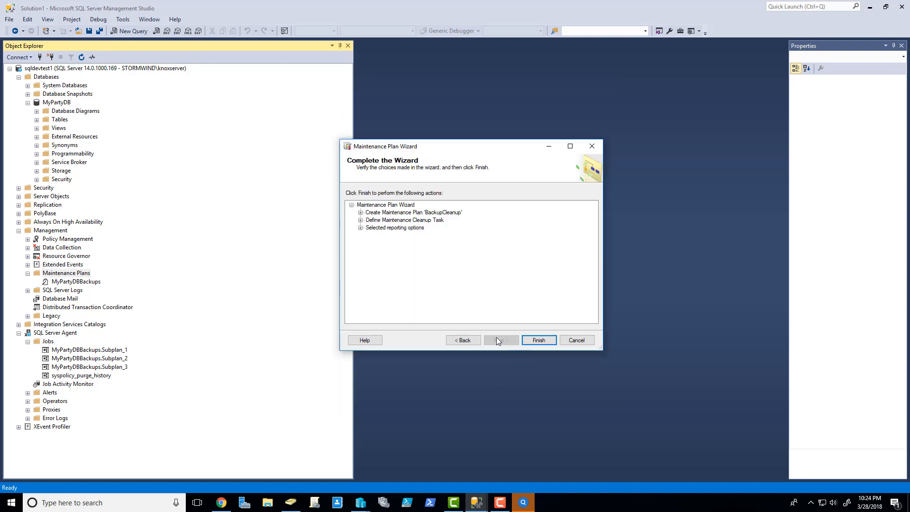
click(537, 342)
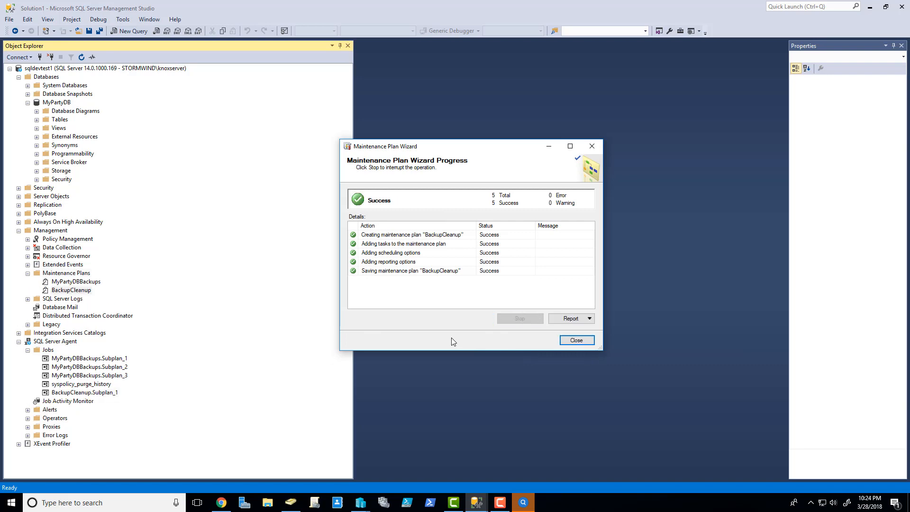
click(576, 340)
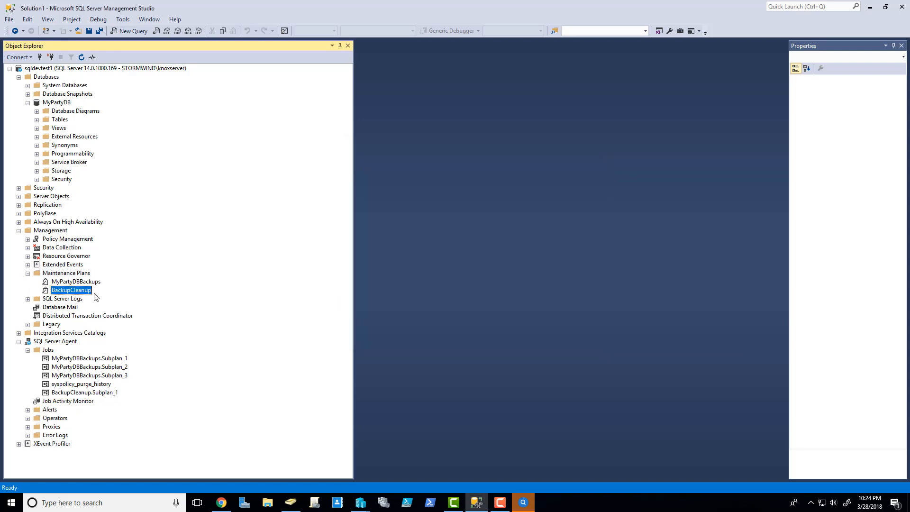